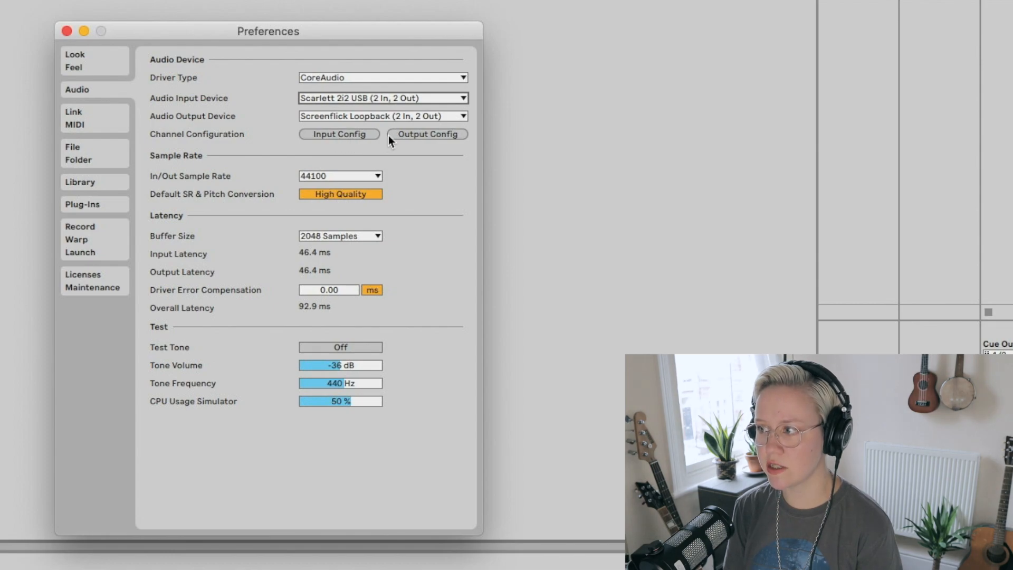
Step: Review the audio input and output channel configurations, toggling mono inputs 1 & 2 off and on again
{"action": "left_click", "coordinate": [349, 135]}
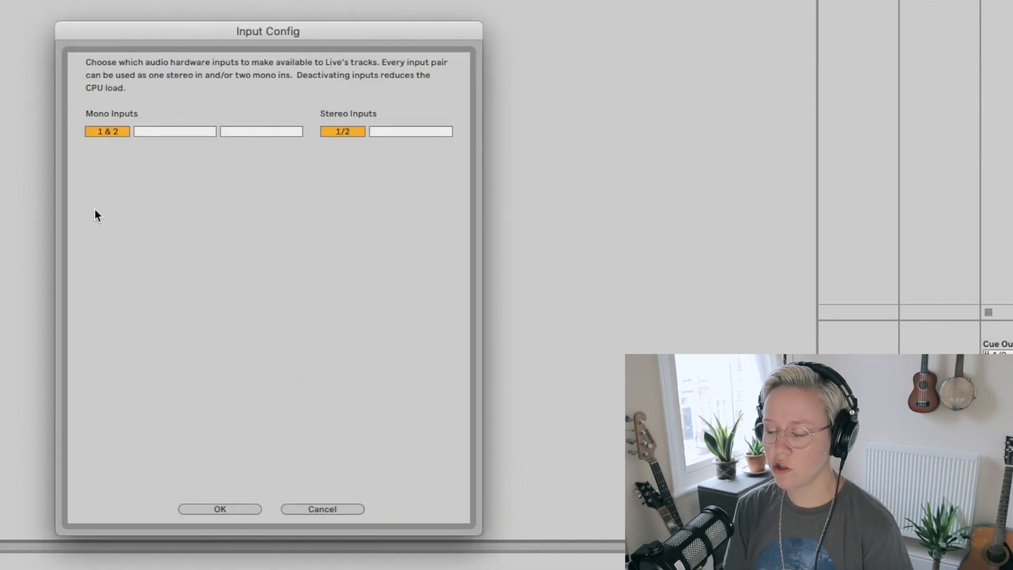
{"action": "left_click", "coordinate": [118, 135]}
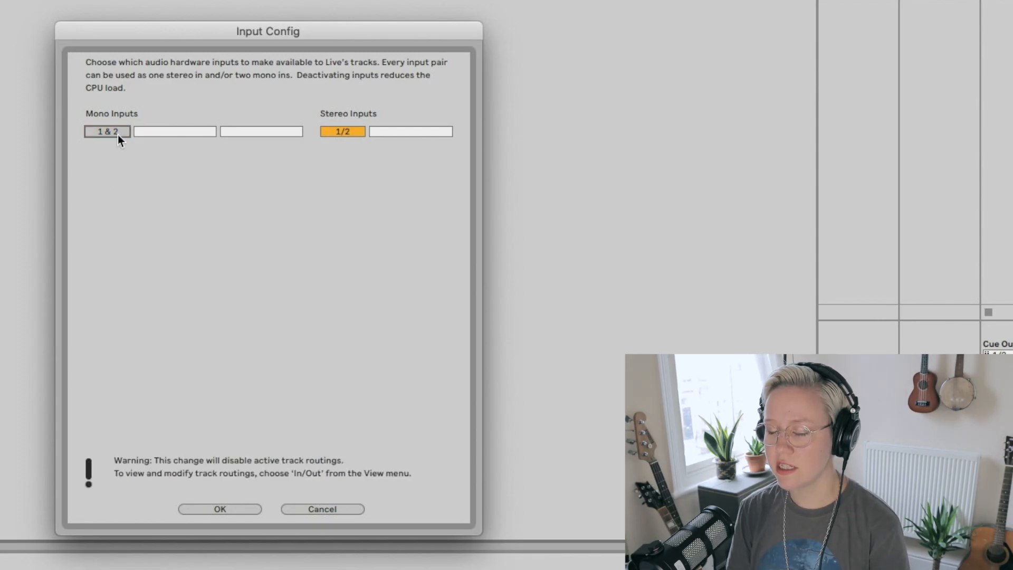
{"action": "left_click", "coordinate": [117, 134]}
{"action": "left_click", "coordinate": [117, 134]}
{"action": "key", "text": "Return"}
{"action": "left_click", "coordinate": [428, 137]}
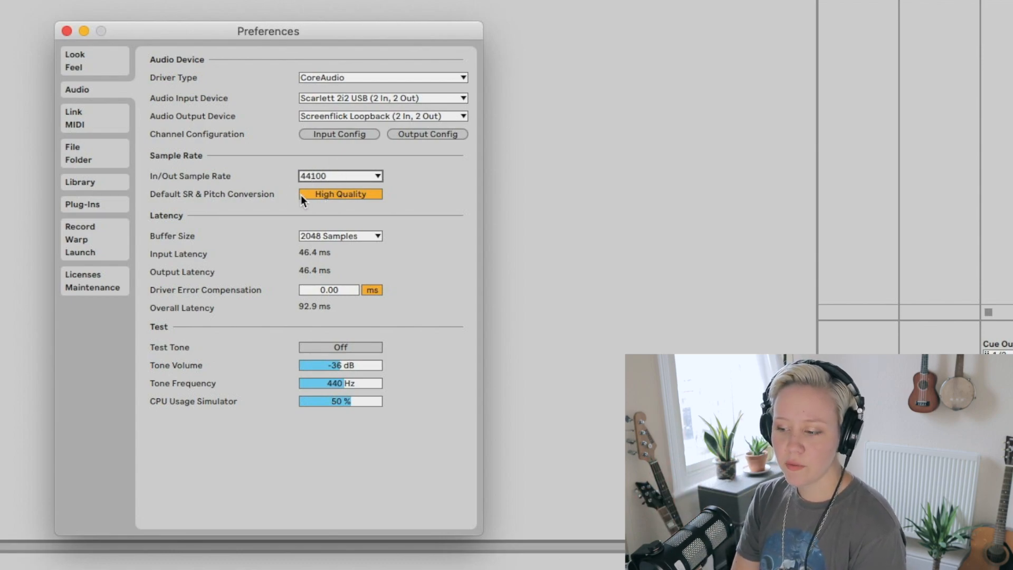
Step: Examine the available In/Out sample rates and the buffer size options in the audio preferences
{"action": "left_click", "coordinate": [324, 177]}
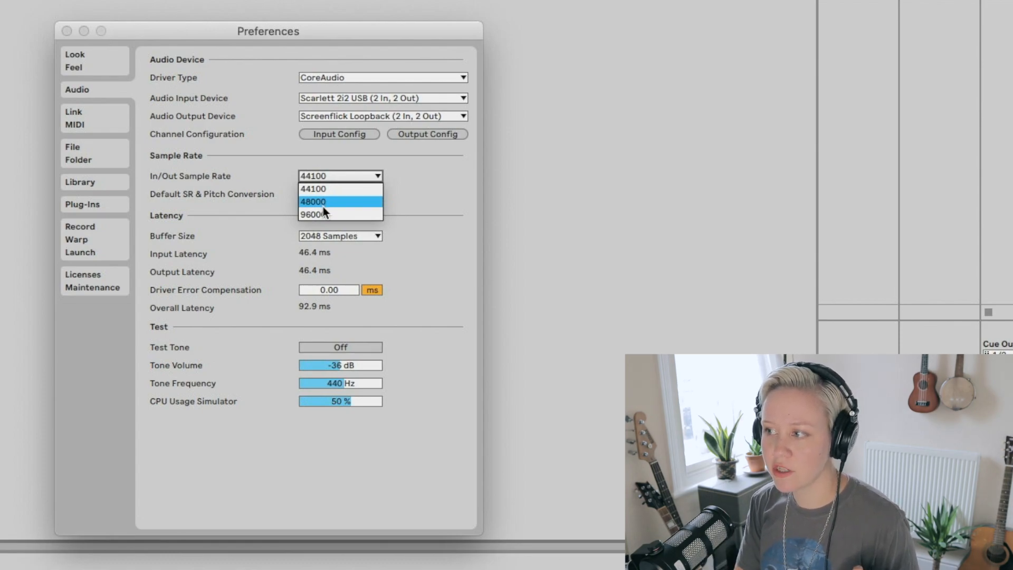
{"action": "left_click", "coordinate": [419, 204]}
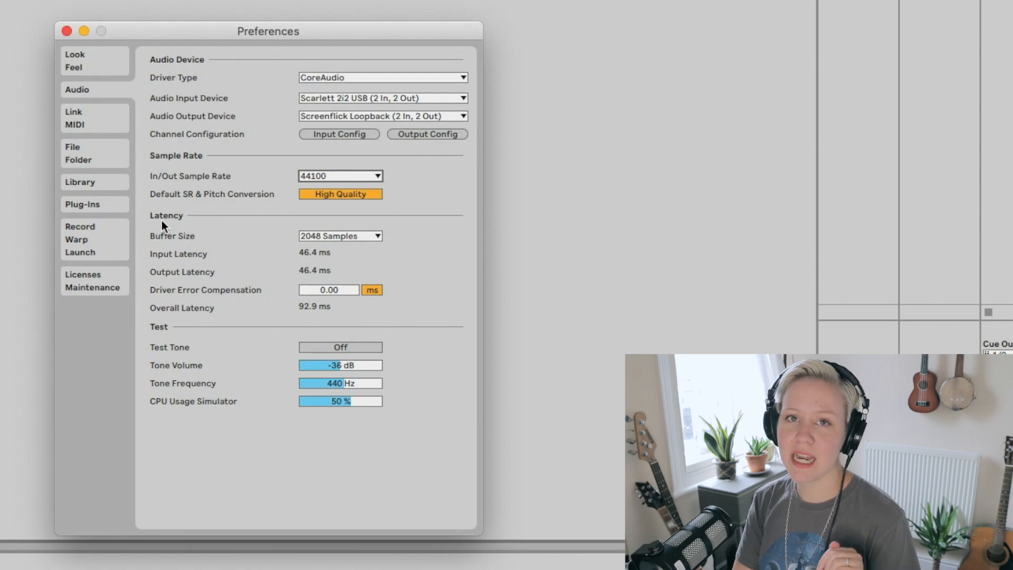
{"action": "left_click", "coordinate": [328, 238]}
{"action": "left_click", "coordinate": [338, 235]}
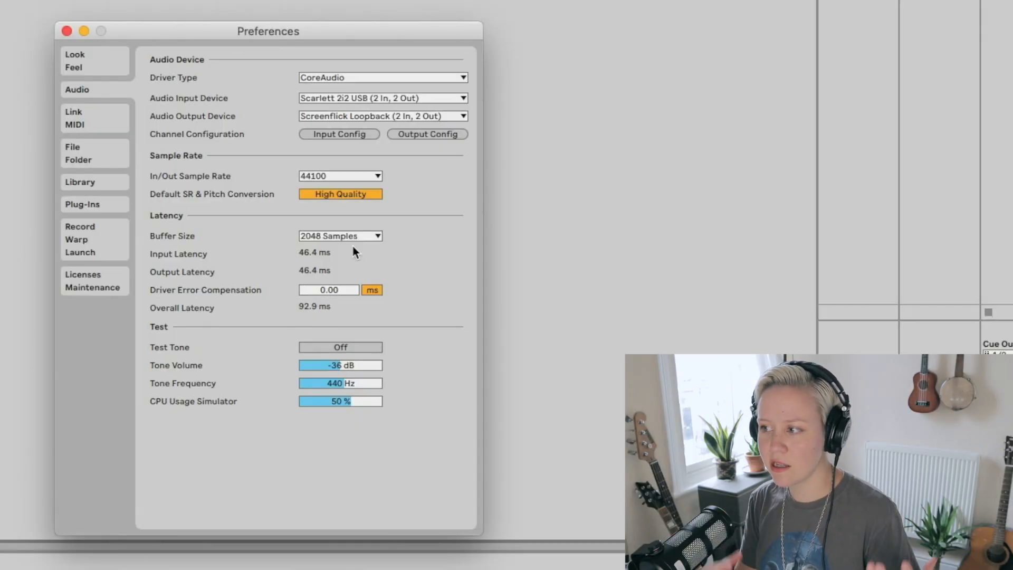
{"action": "left_click", "coordinate": [366, 233]}
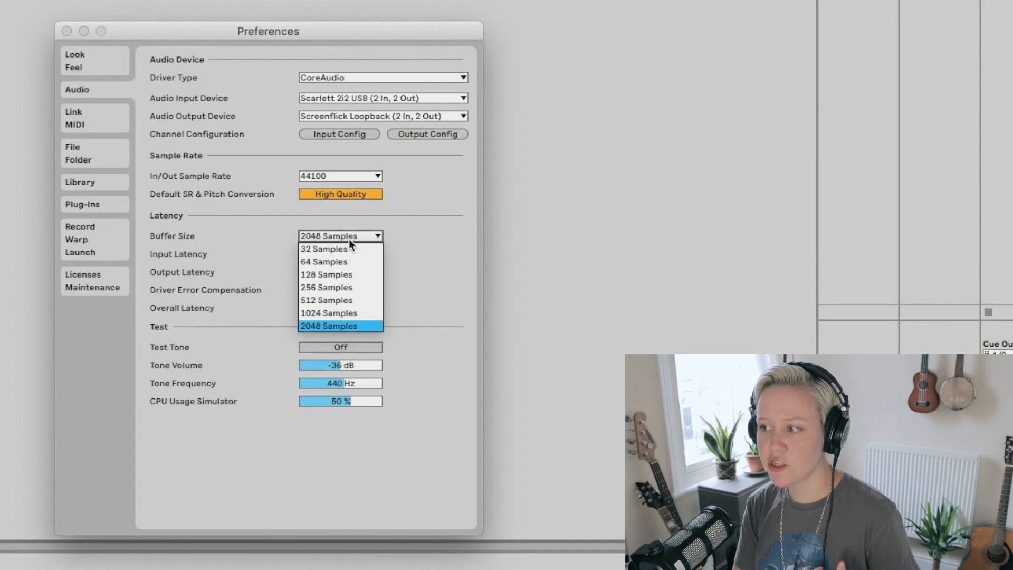
{"action": "left_click", "coordinate": [420, 291]}
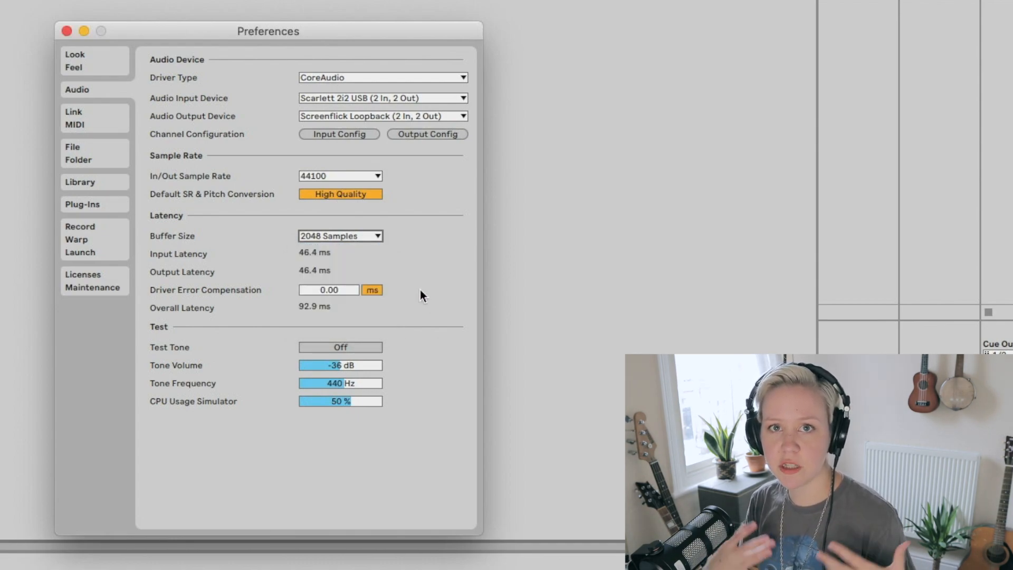
{"action": "left_click", "coordinate": [364, 236]}
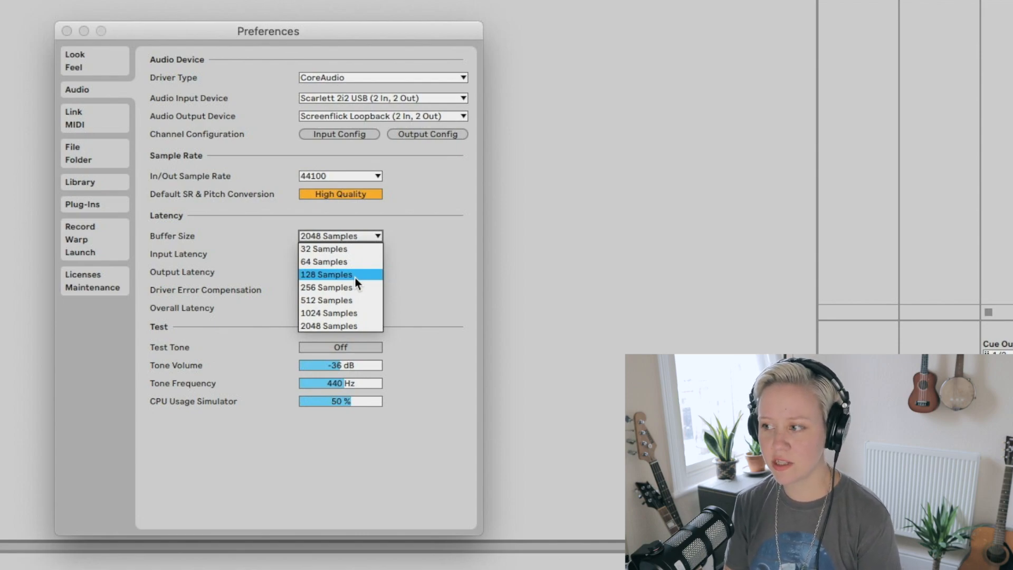
{"action": "left_click", "coordinate": [400, 258]}
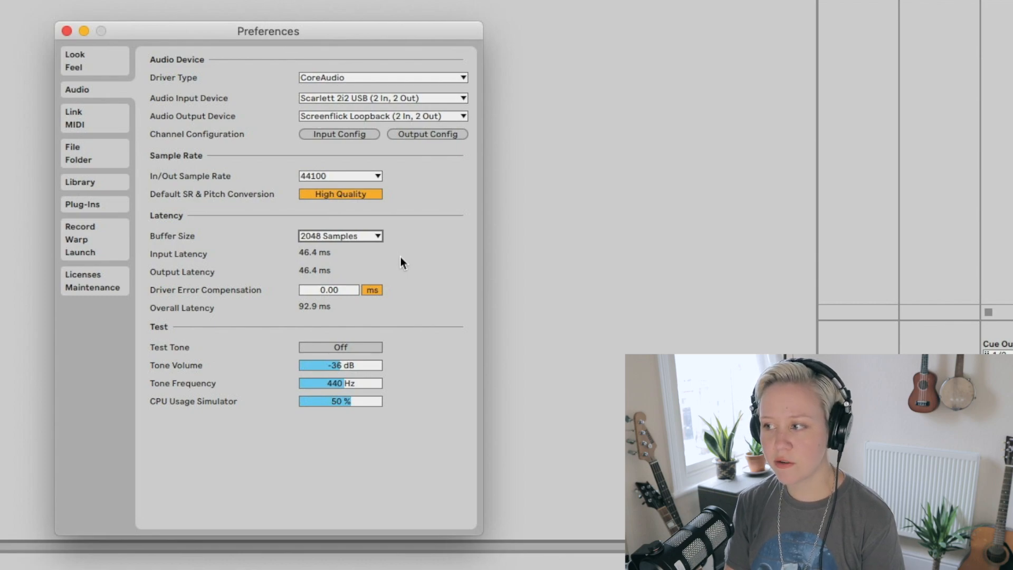
{"action": "left_click", "coordinate": [337, 236]}
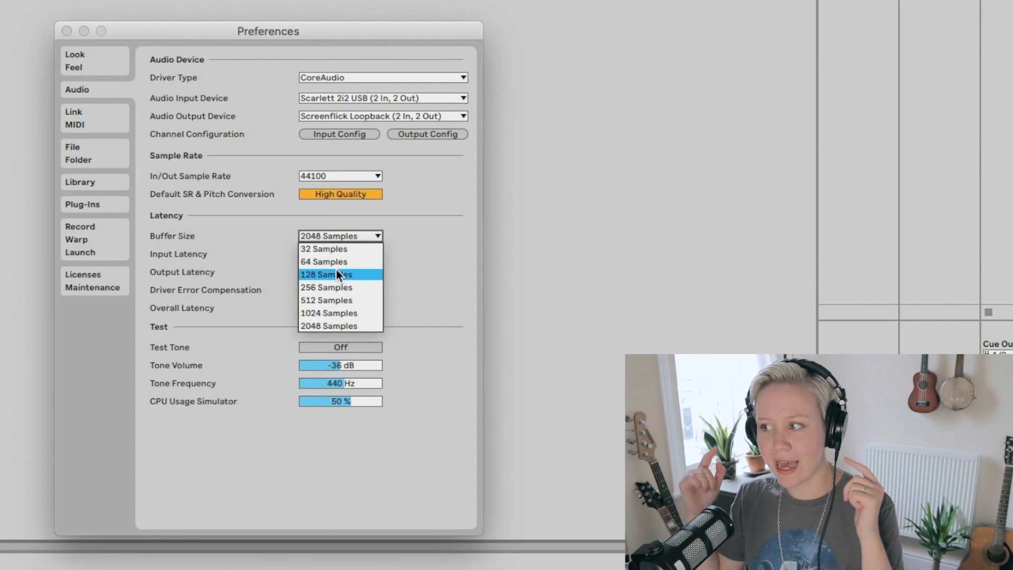
{"action": "key", "text": "Escape"}
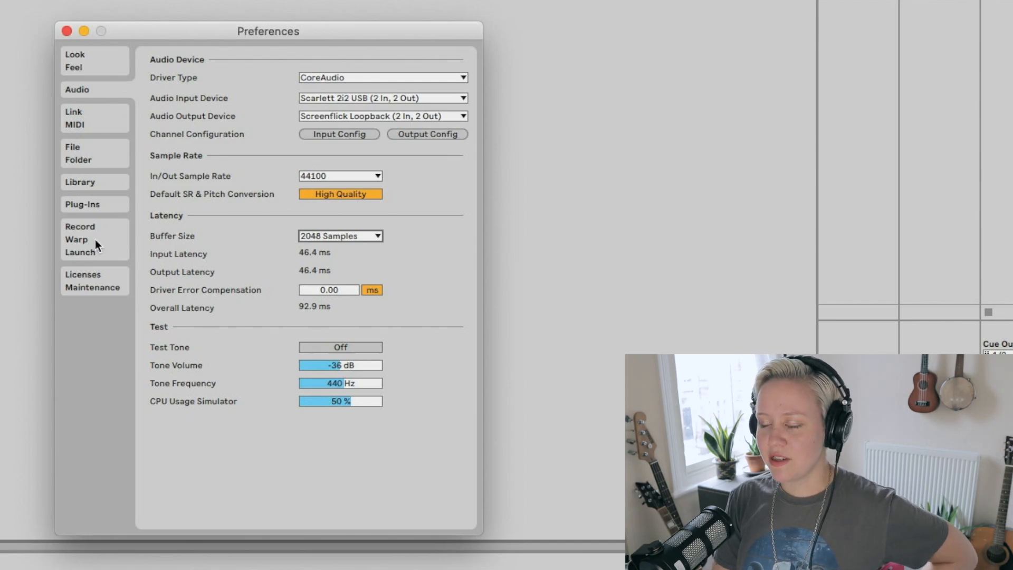
Step: Examine the file type and bit depth options for recording in the Record/Warp/Launch preferences
{"action": "left_click", "coordinate": [98, 240]}
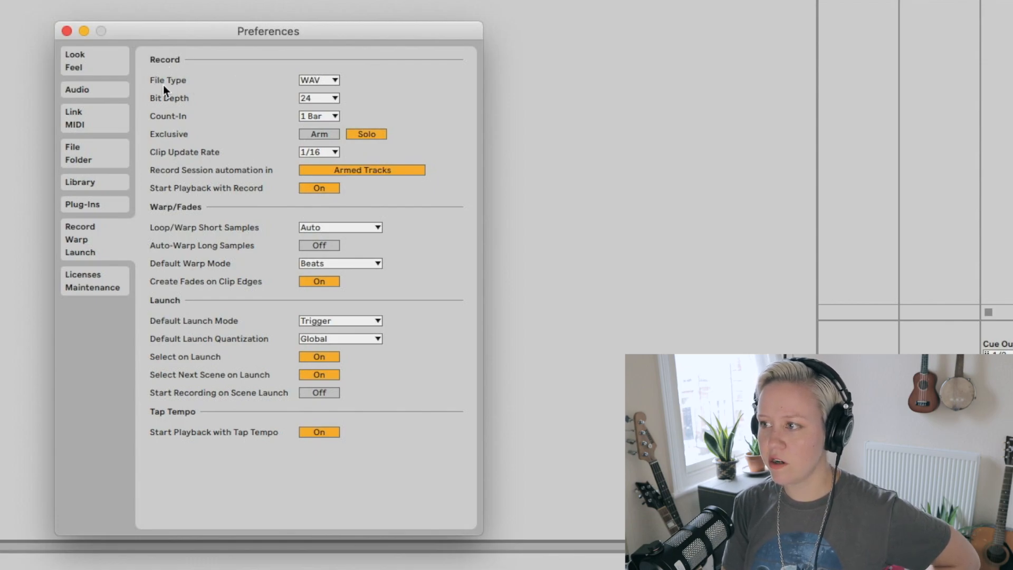
{"action": "left_click", "coordinate": [324, 81]}
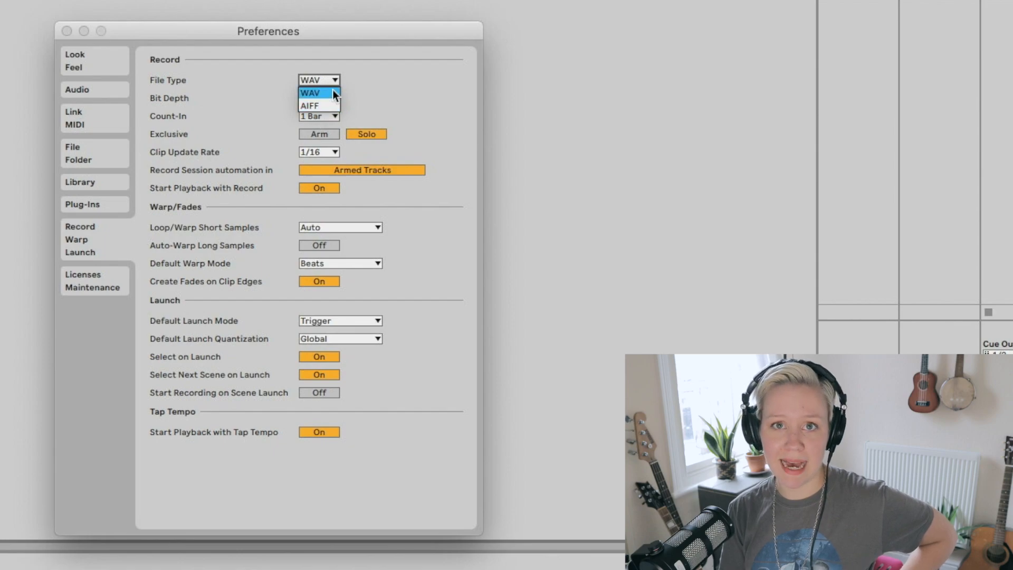
{"action": "left_click", "coordinate": [388, 89]}
{"action": "left_click", "coordinate": [310, 101]}
{"action": "left_click", "coordinate": [350, 101]}
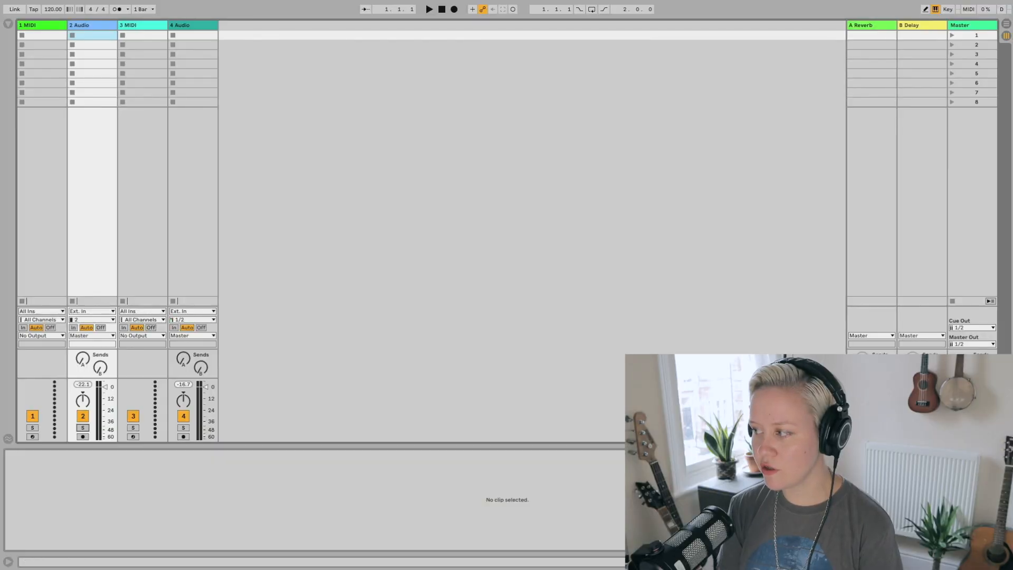
Step: Show the tracks' In/Out section, then check the 4 Audio track's input sources and the audio input device in the preferences
{"action": "key", "text": "ctrl+alt+i"}
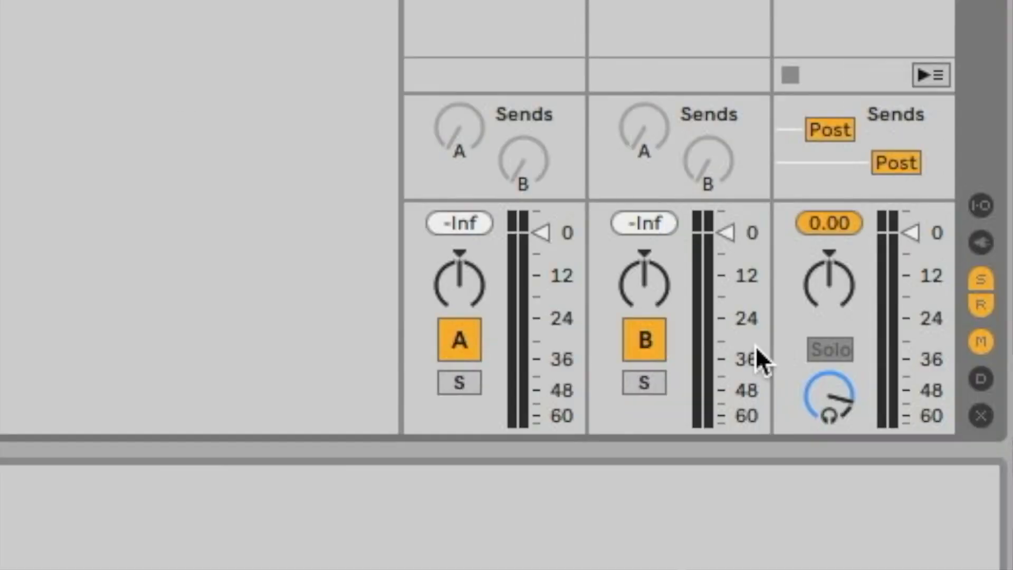
{"action": "left_click", "coordinate": [981, 205]}
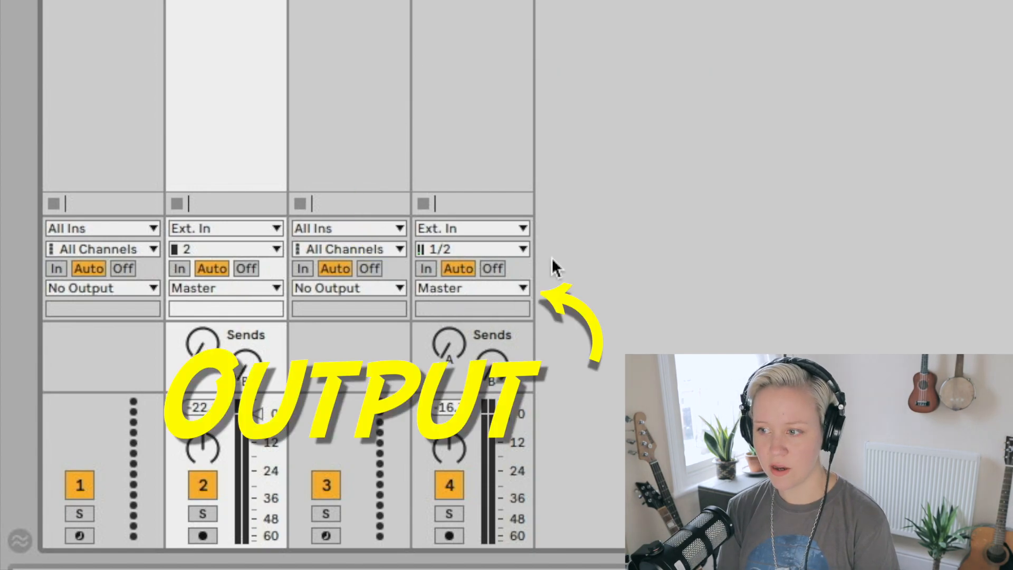
{"action": "left_click", "coordinate": [484, 228]}
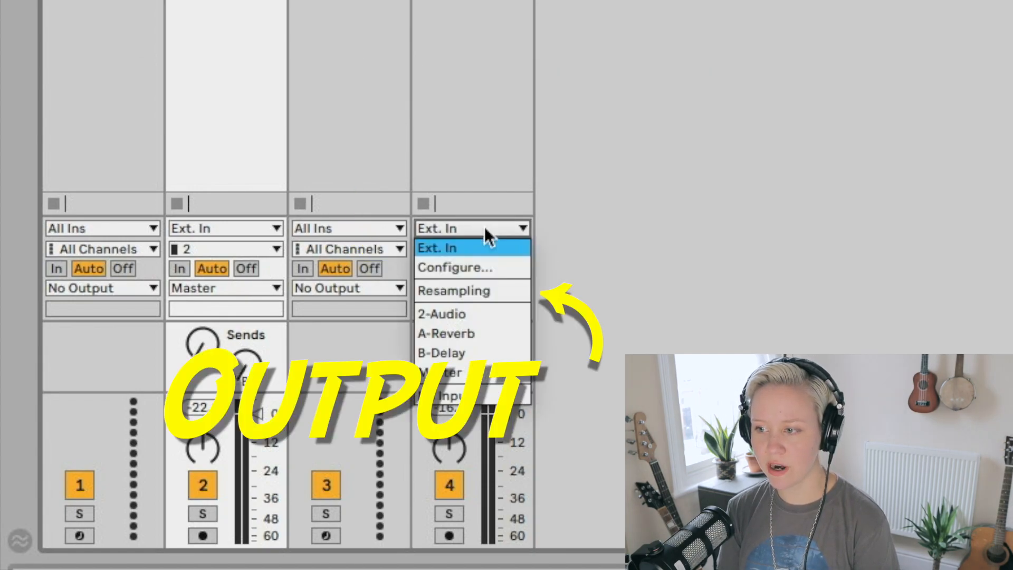
{"action": "left_click", "coordinate": [621, 279]}
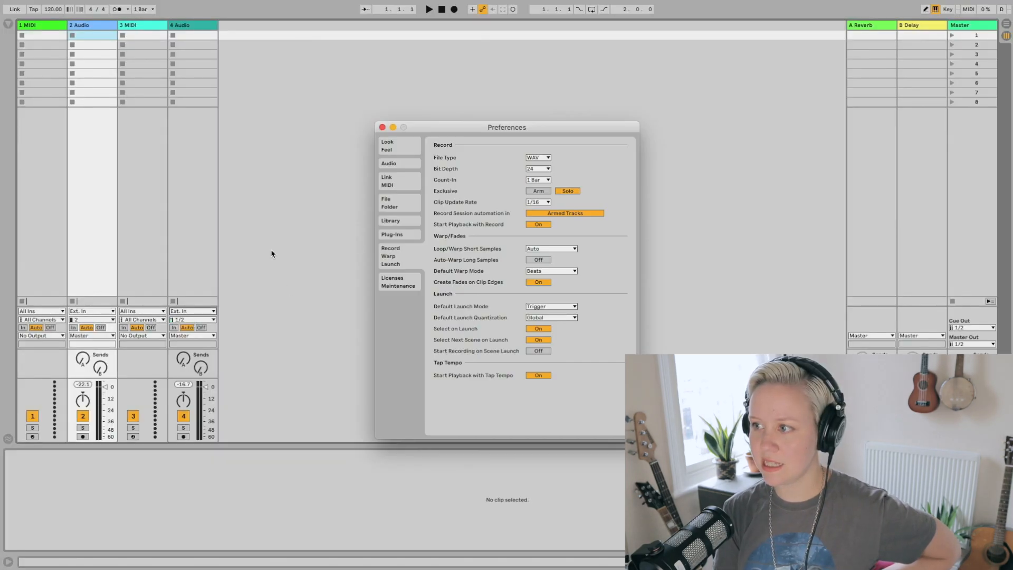
{"action": "left_click", "coordinate": [397, 162]}
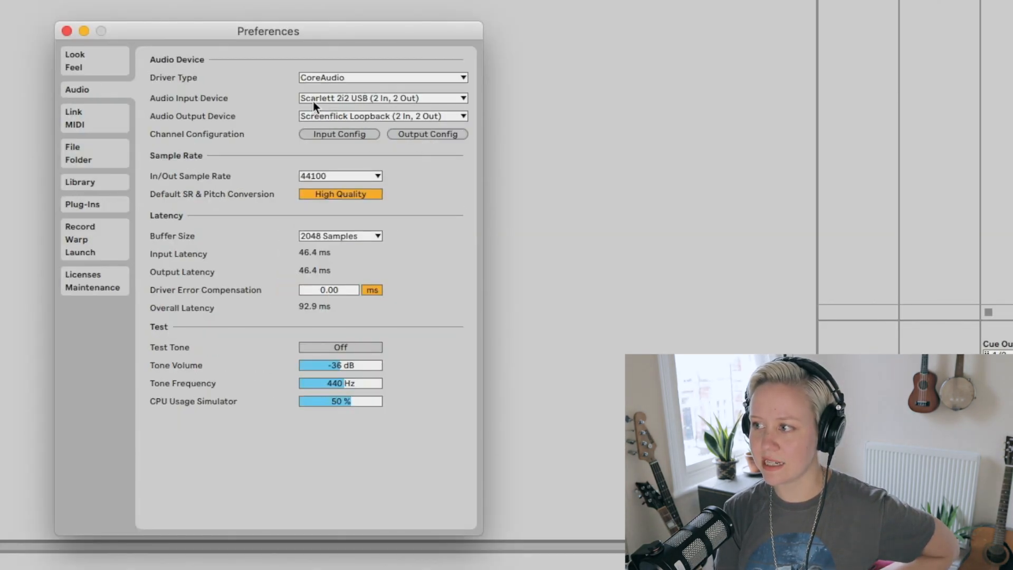
{"action": "left_click", "coordinate": [66, 31]}
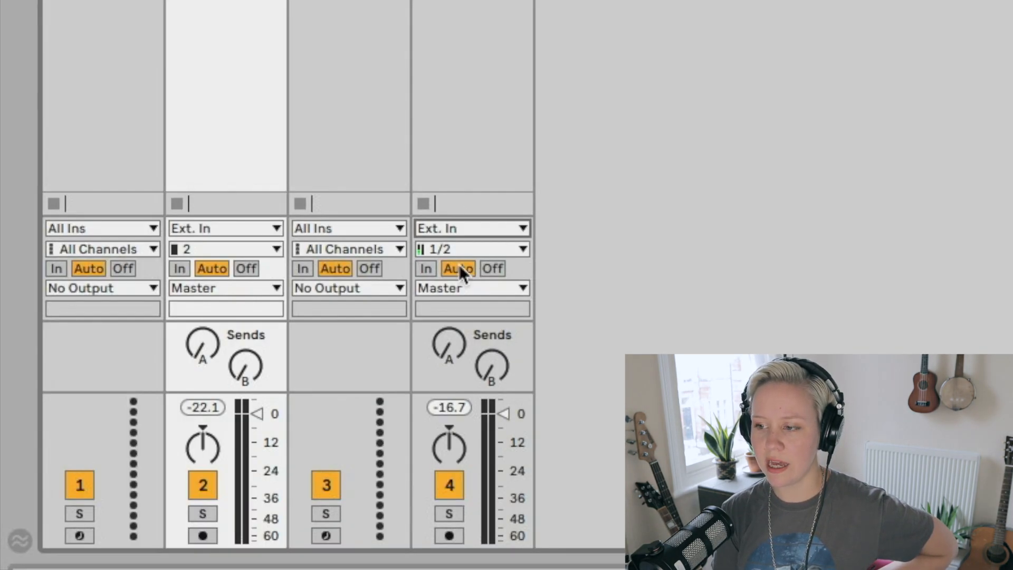
Step: Set the 4 Audio track's input channel to 1 and switch its monitoring to In and back to Auto
{"action": "left_click", "coordinate": [457, 249]}
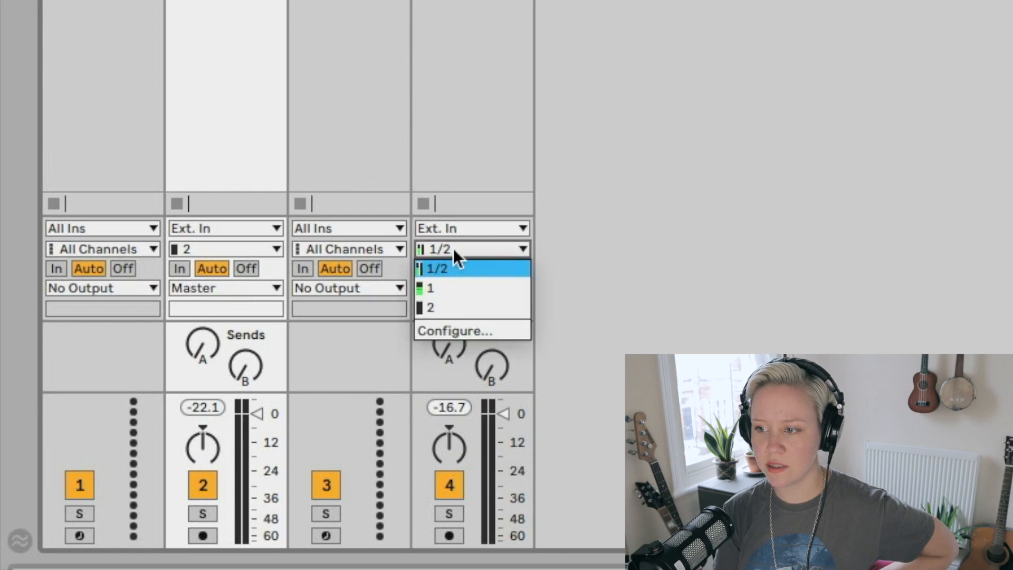
{"action": "left_click", "coordinate": [421, 289]}
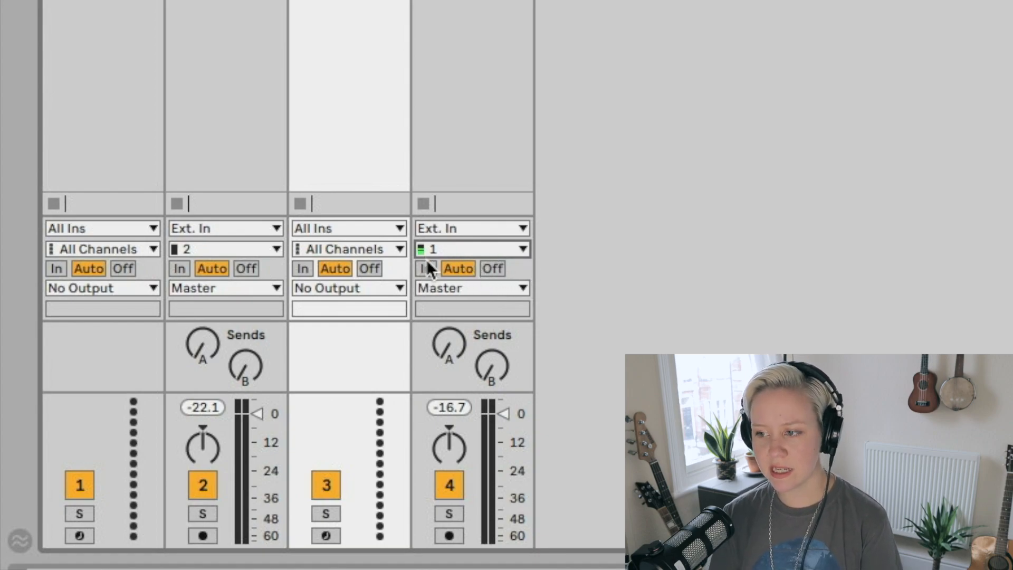
{"action": "left_click", "coordinate": [430, 275]}
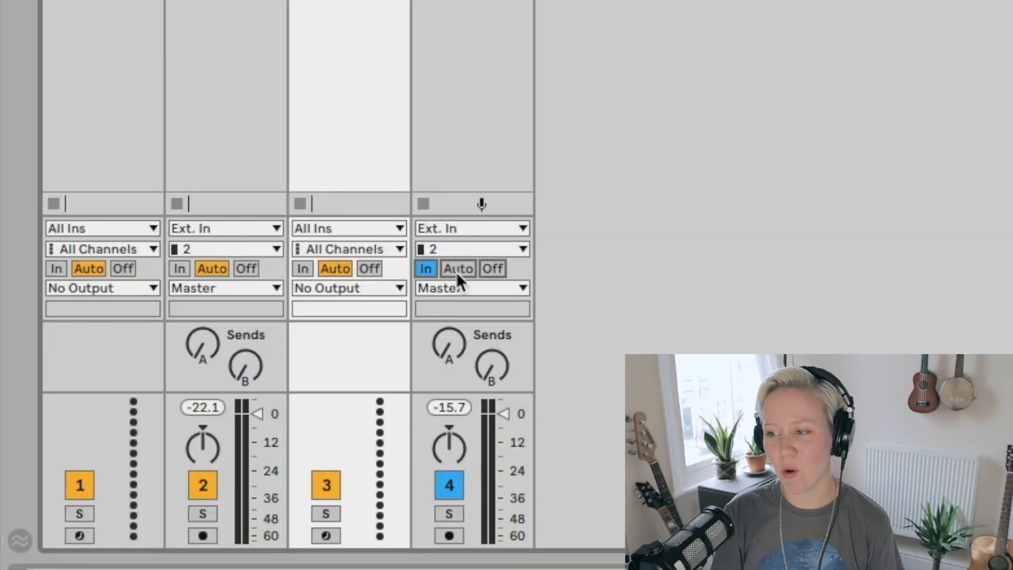
{"action": "left_click", "coordinate": [457, 269]}
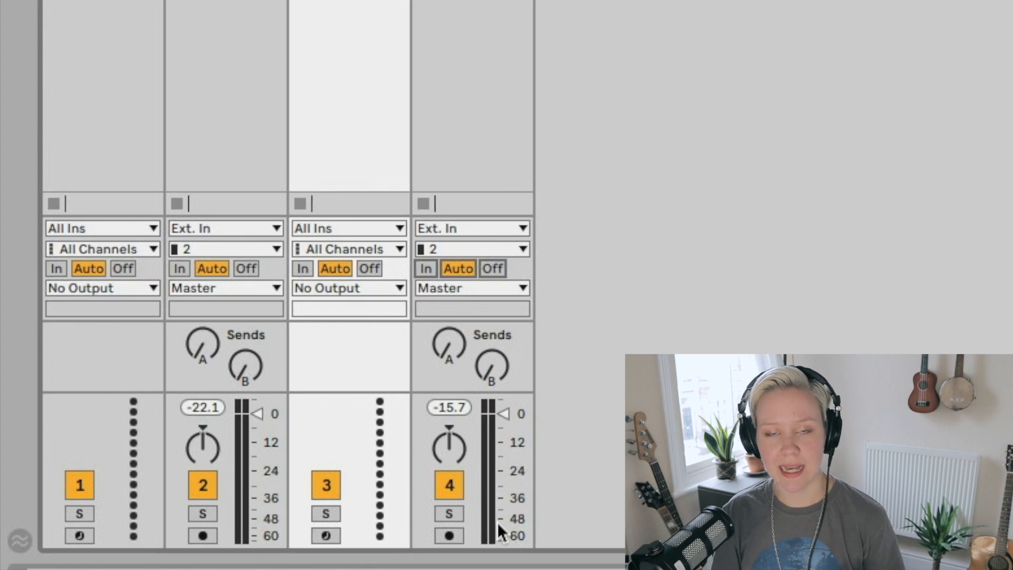
Step: Arm the 4 Audio track for recording and set its input channel to 1
{"action": "left_click", "coordinate": [450, 535]}
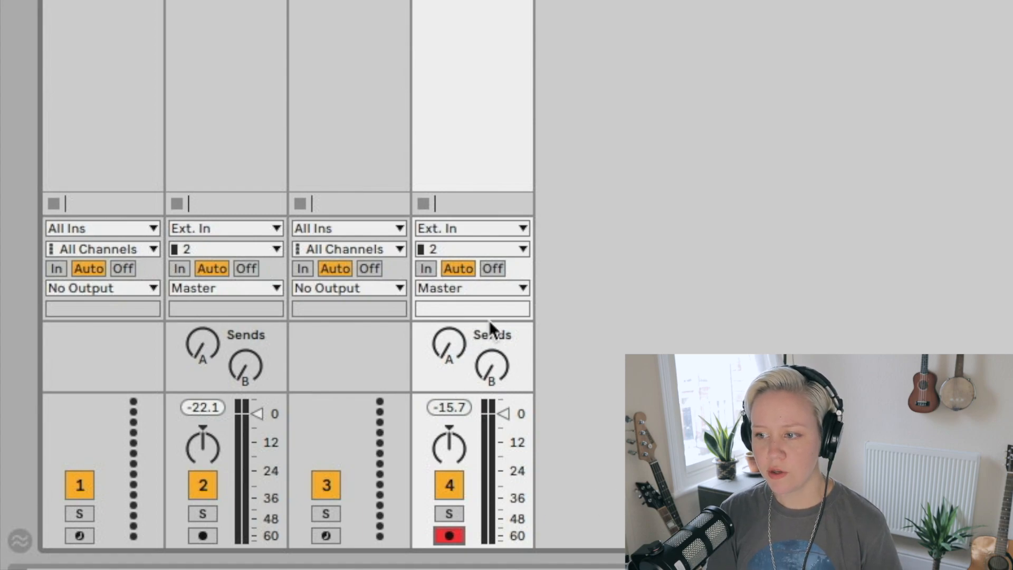
{"action": "left_click", "coordinate": [466, 250]}
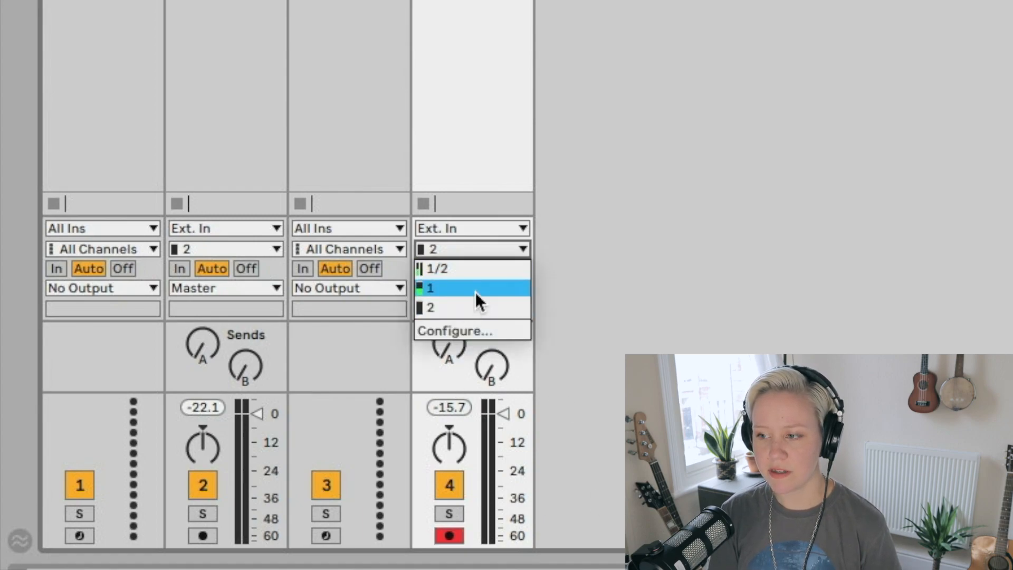
{"action": "left_click", "coordinate": [476, 288]}
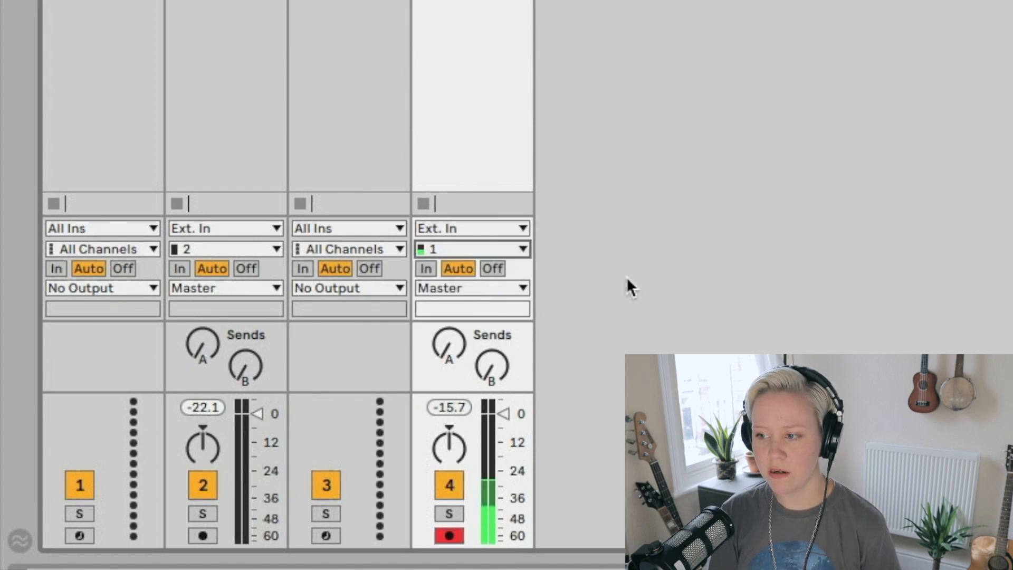
Step: Disarm the 4 Audio track, set its monitoring to Off and arm it again for recording
{"action": "left_click", "coordinate": [451, 539]}
{"action": "left_click", "coordinate": [493, 268]}
{"action": "left_click", "coordinate": [453, 540]}
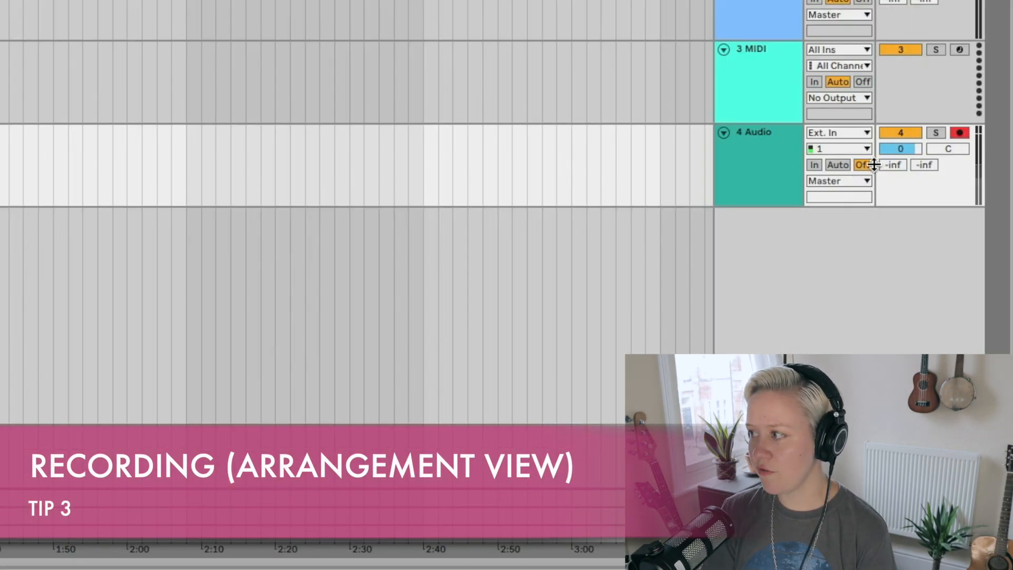
Step: Check the 4 Audio track's input sources in the arrangement and place the insert marker on that track at bar 33
{"action": "left_click", "coordinate": [827, 134]}
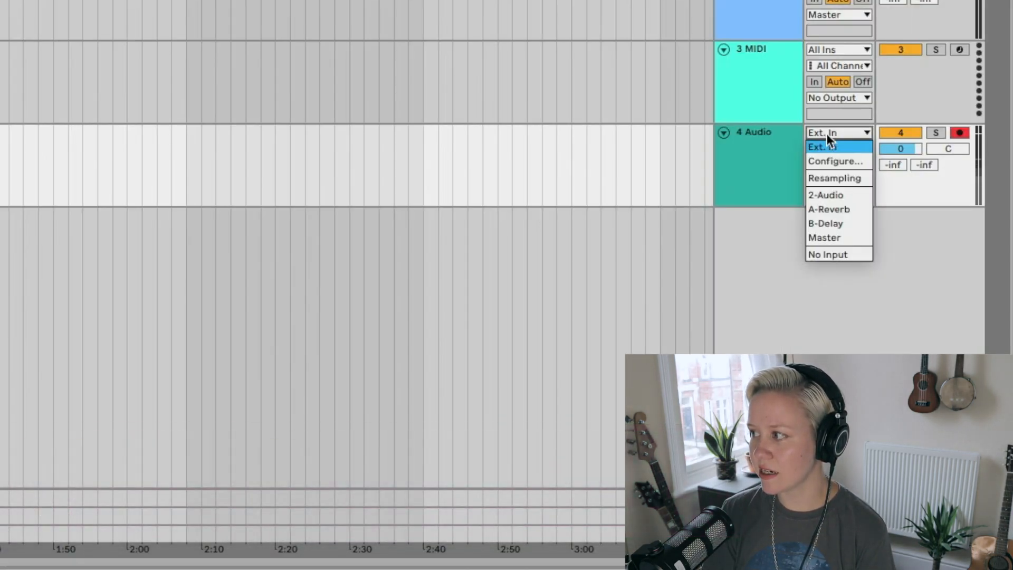
{"action": "left_click", "coordinate": [629, 336]}
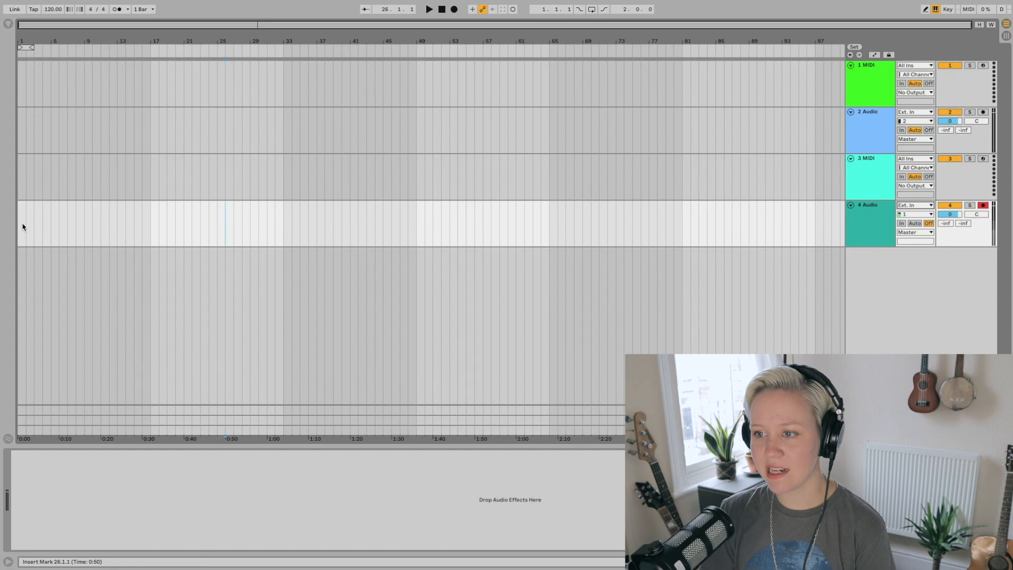
{"action": "left_click", "coordinate": [283, 221]}
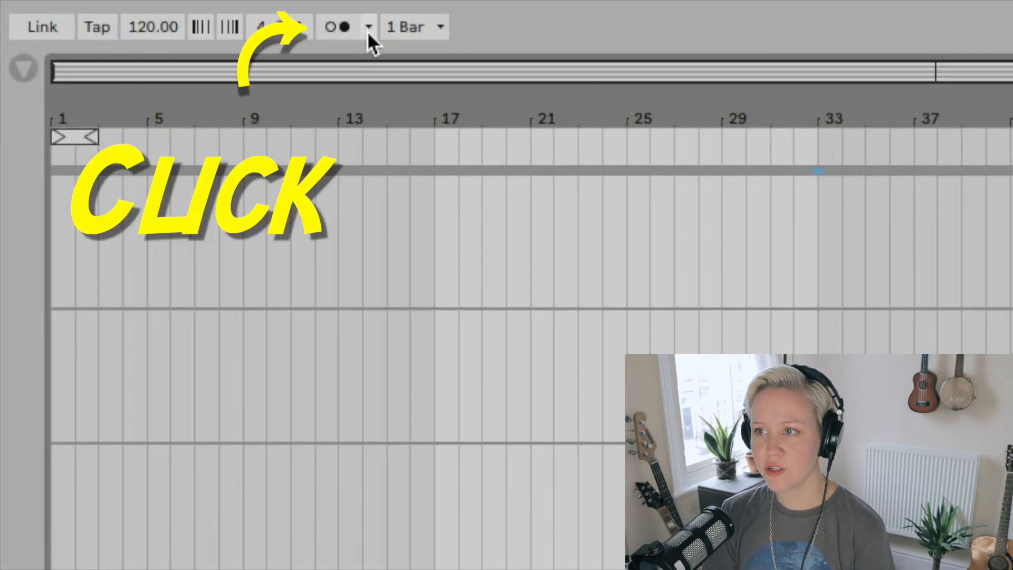
Step: Choose the metronome's Enable Only While Recording option and start recording on the 4 Audio track from bar 33
{"action": "left_click", "coordinate": [368, 27]}
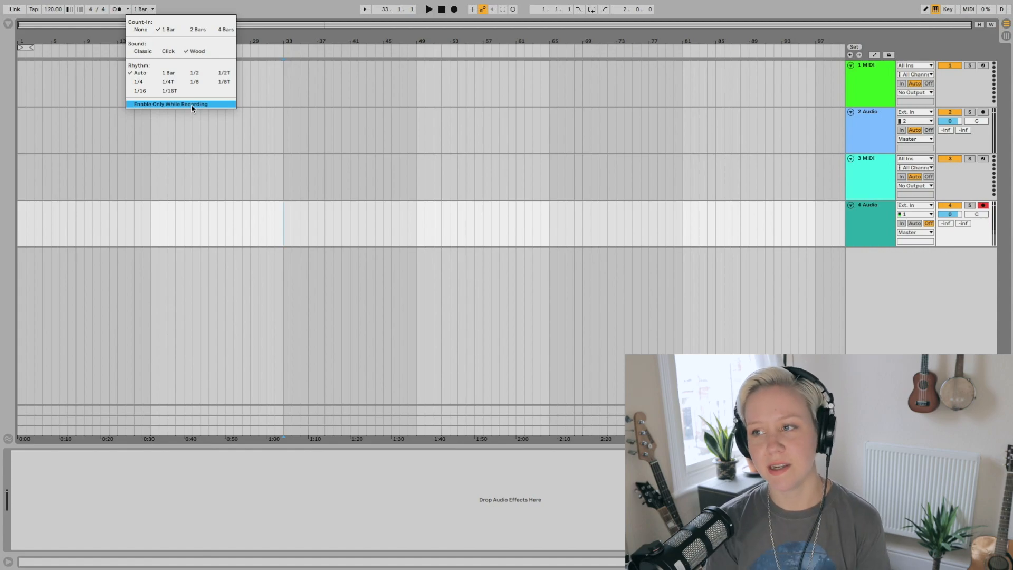
{"action": "left_click", "coordinate": [191, 104]}
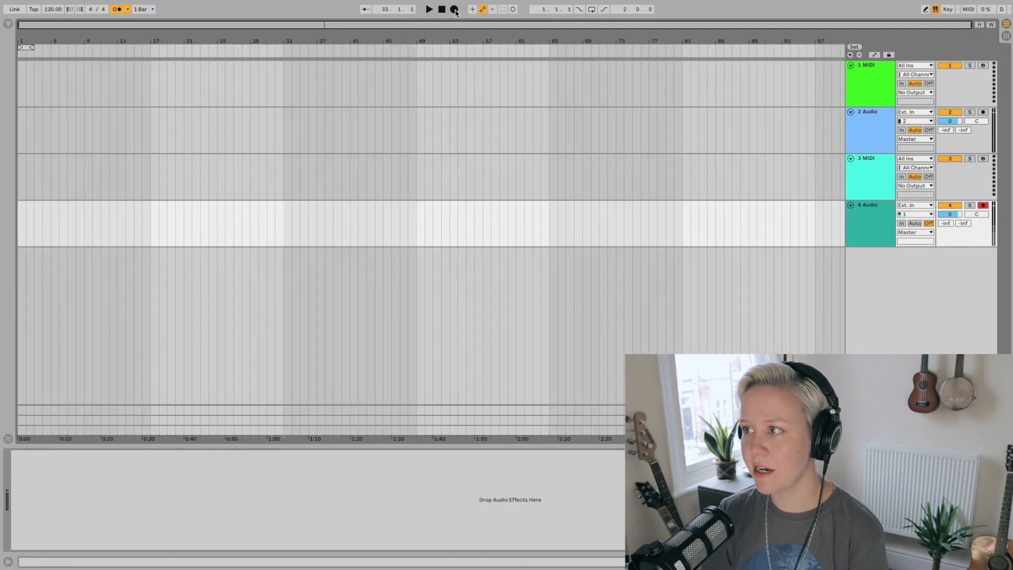
{"action": "left_click", "coordinate": [454, 9]}
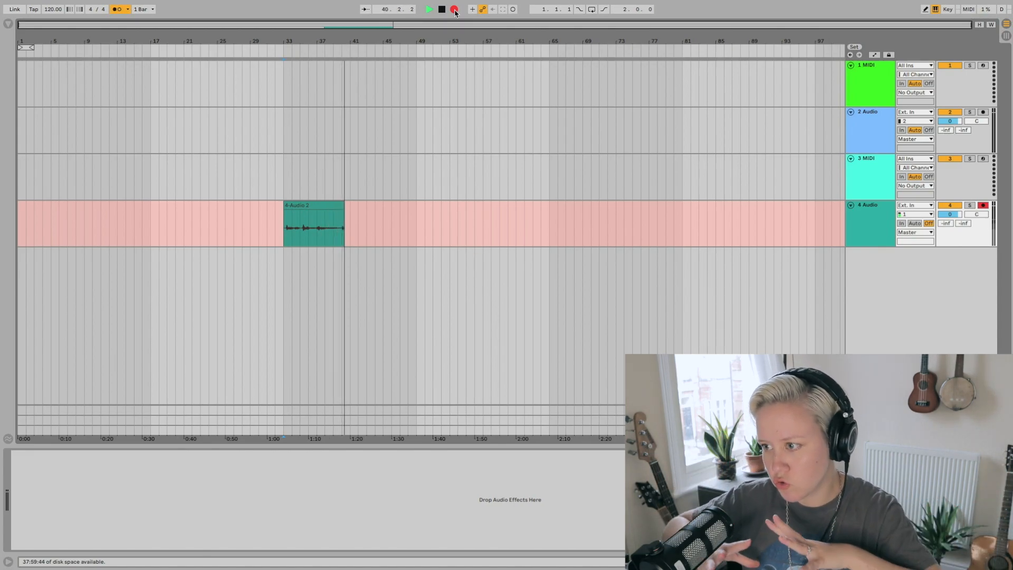
Step: Stop the recording and place the insert marker at the start of the recorded clip at bar 33
{"action": "key", "text": "space"}
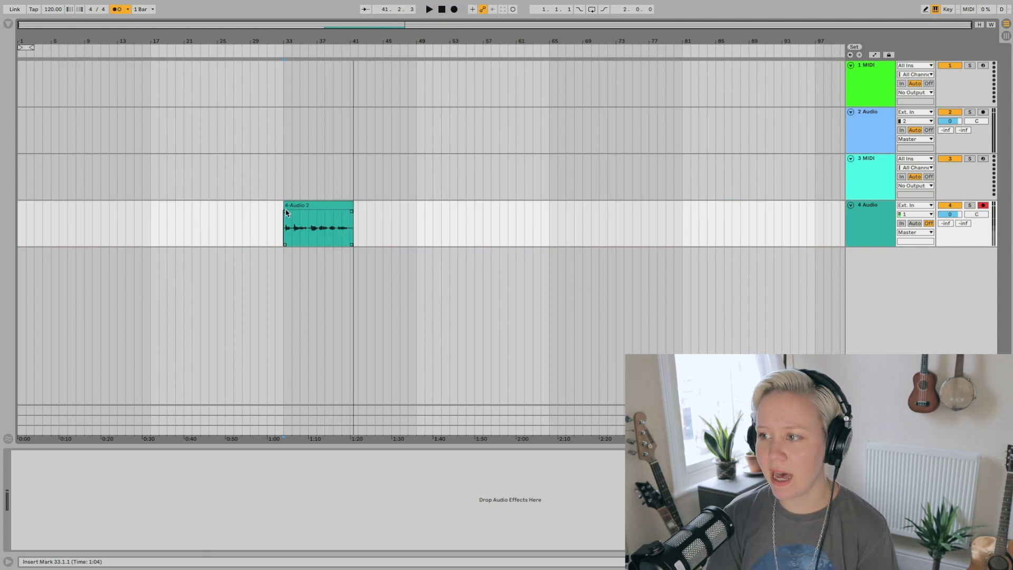
{"action": "left_click", "coordinate": [285, 241]}
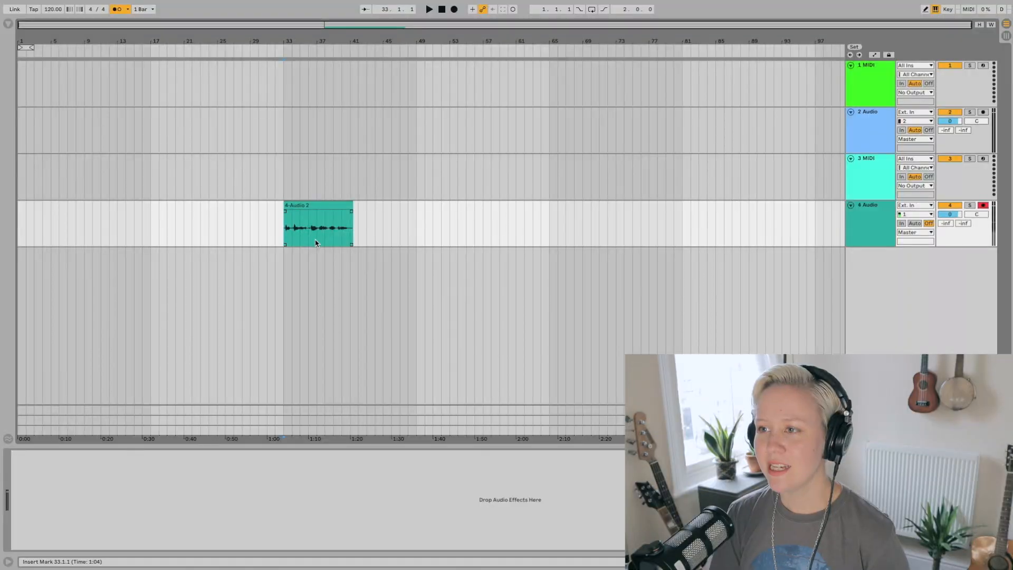
Step: Set a five-bar loop from bar 17 to bar 22, turn on looping and record looped takes on the 4 Audio track
{"action": "left_click_drag", "start_coordinate": [33, 48], "coordinate": [187, 62]}
{"action": "left_click", "coordinate": [169, 48]}
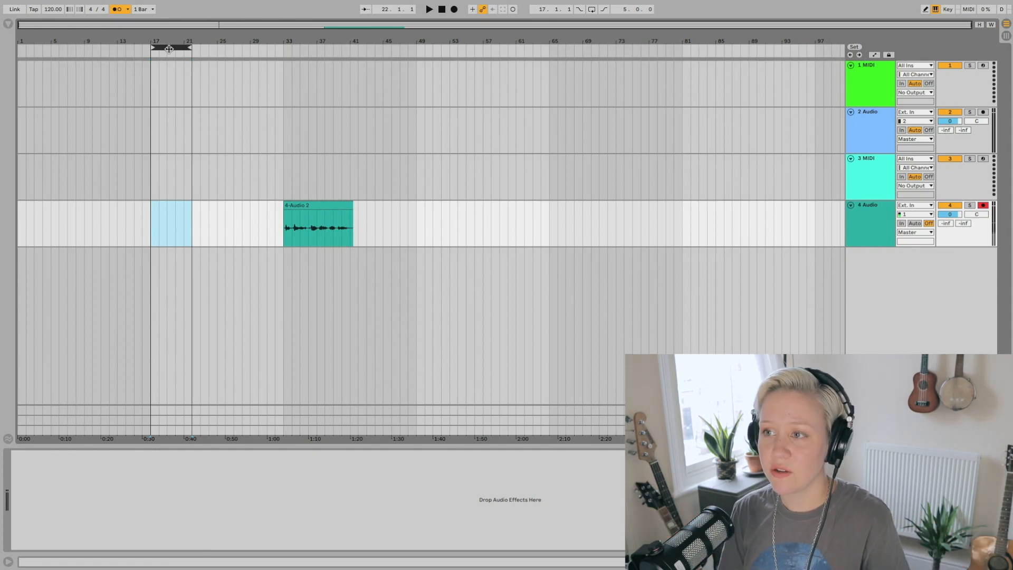
{"action": "left_click_drag", "start_coordinate": [208, 48], "coordinate": [179, 55]}
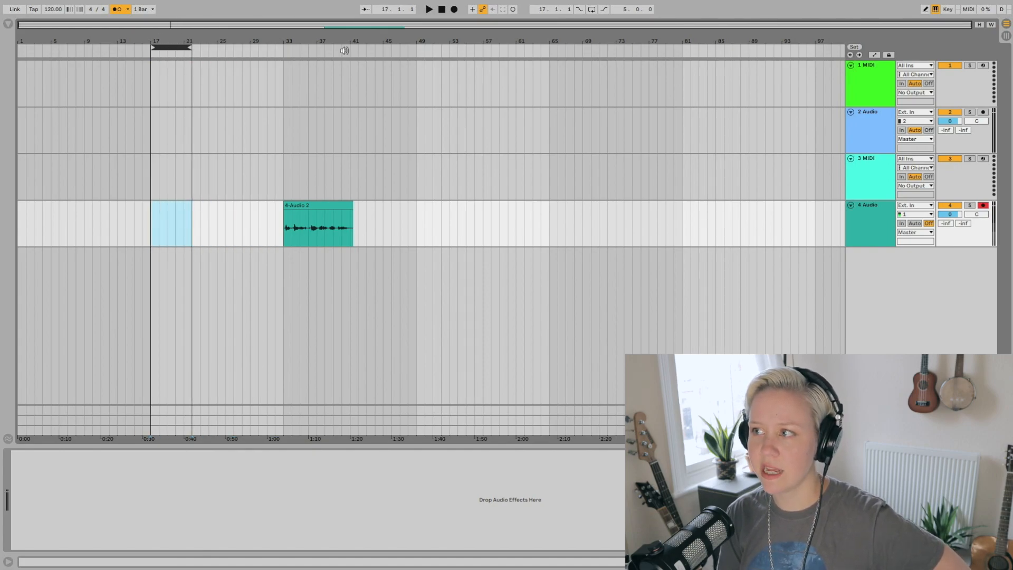
{"action": "left_click", "coordinate": [591, 10]}
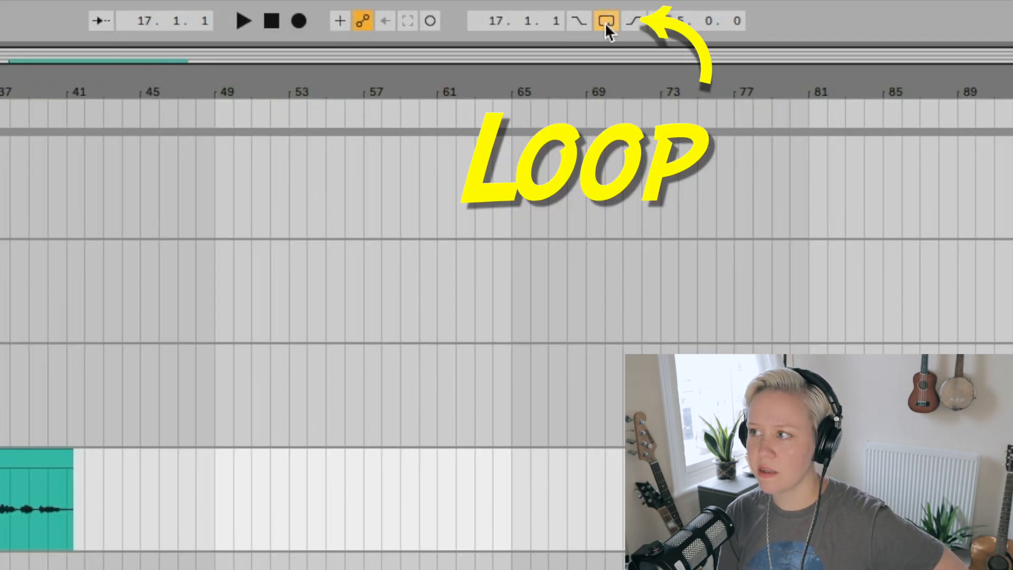
{"action": "left_click", "coordinate": [302, 23]}
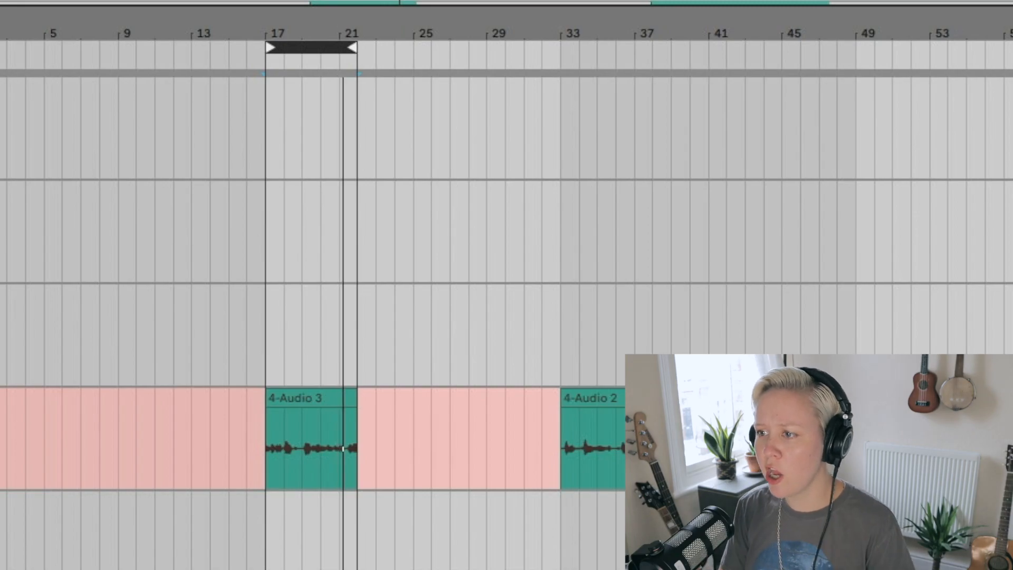
{"action": "key", "text": "space"}
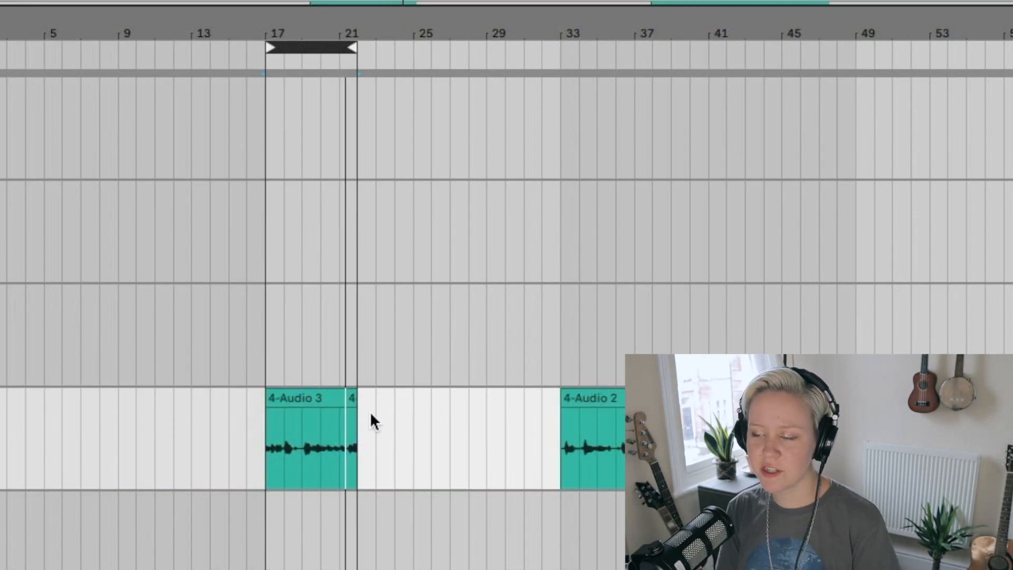
Step: Turn off looping and extend the start of the second looped clip back over the first to uncover the earlier take
{"action": "scroll", "coordinate": [371, 407], "scroll_direction": "up", "scroll_amount": 8}
{"action": "scroll", "coordinate": [370, 406], "scroll_direction": "left", "scroll_amount": 5}
{"action": "key", "text": "super+l"}
{"action": "scroll", "coordinate": [370, 406], "scroll_direction": "left", "scroll_amount": 2}
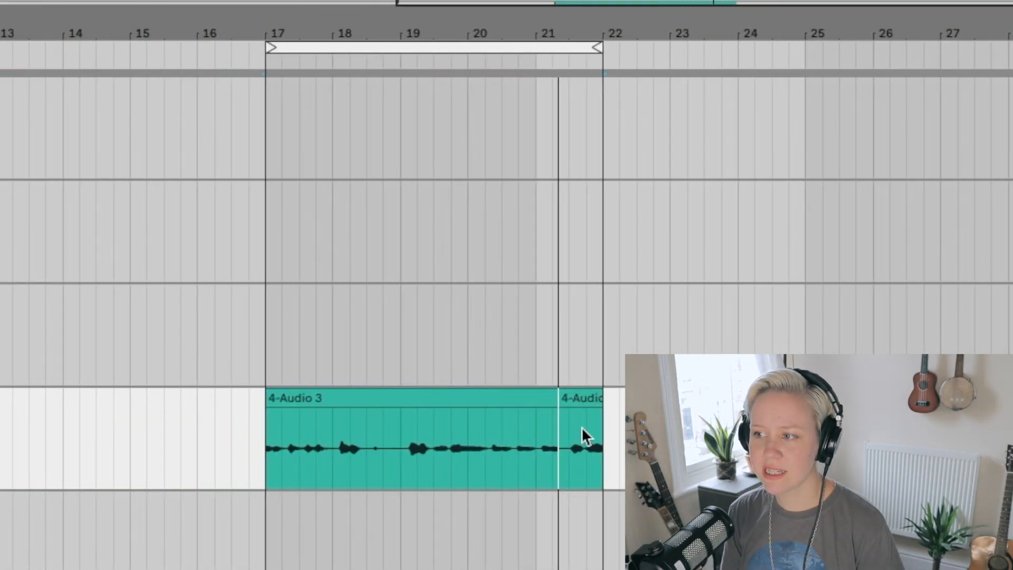
{"action": "left_click_drag", "start_coordinate": [564, 389], "coordinate": [403, 397]}
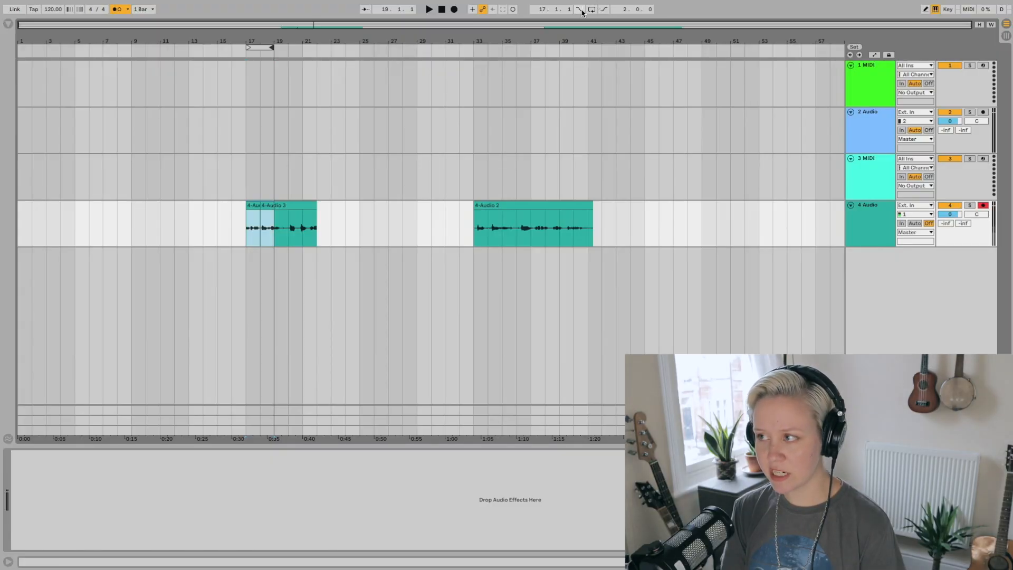
Step: Move the loop brace to bars 35 to 37 over the recorded clip and turn on punch-in and punch-out
{"action": "left_click_drag", "start_coordinate": [269, 53], "coordinate": [524, 66]}
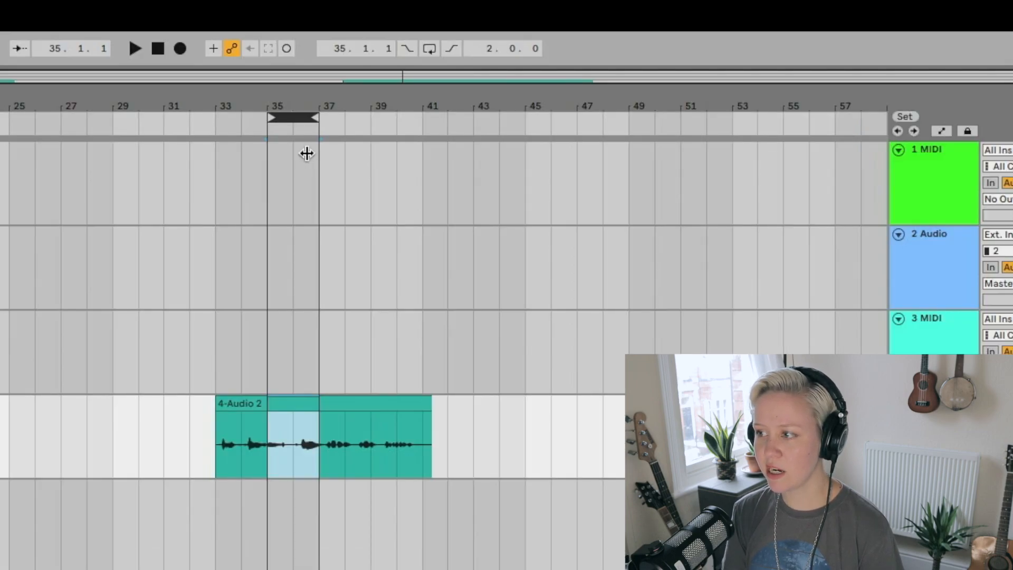
{"action": "left_click", "coordinate": [217, 437]}
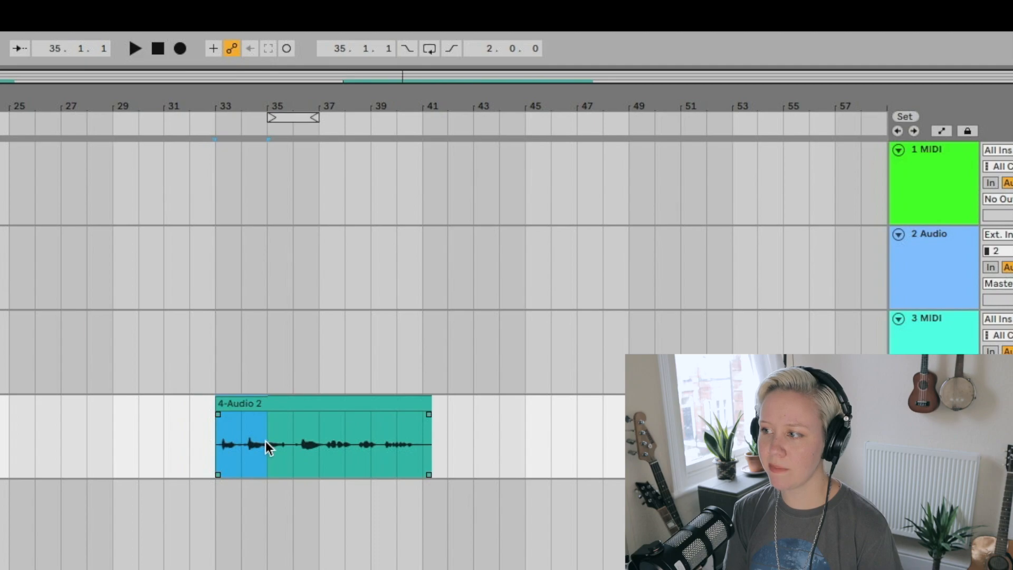
{"action": "left_click_drag", "start_coordinate": [316, 462], "coordinate": [436, 459]}
{"action": "left_click_drag", "start_coordinate": [314, 459], "coordinate": [281, 460]}
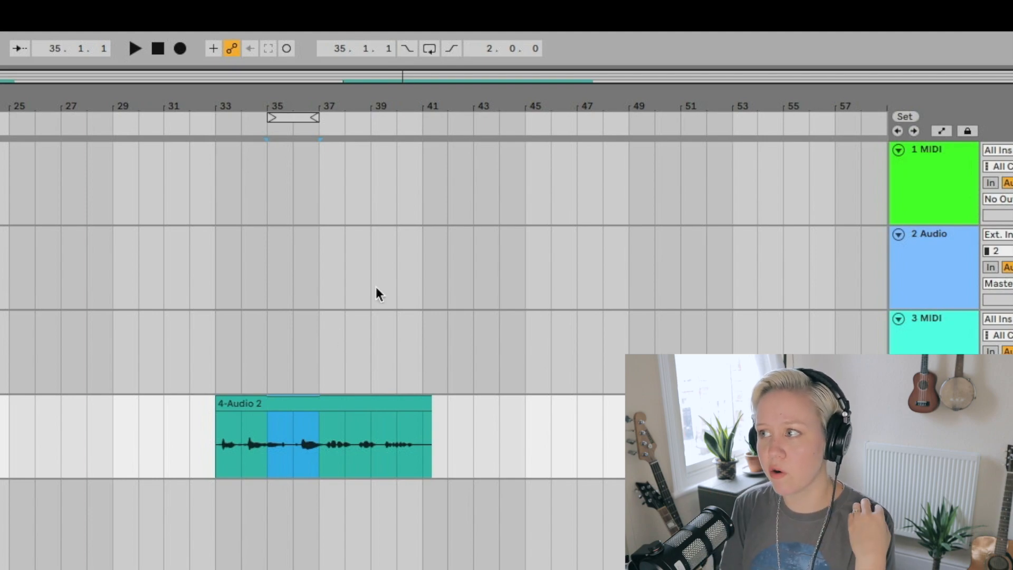
{"action": "left_click", "coordinate": [406, 49]}
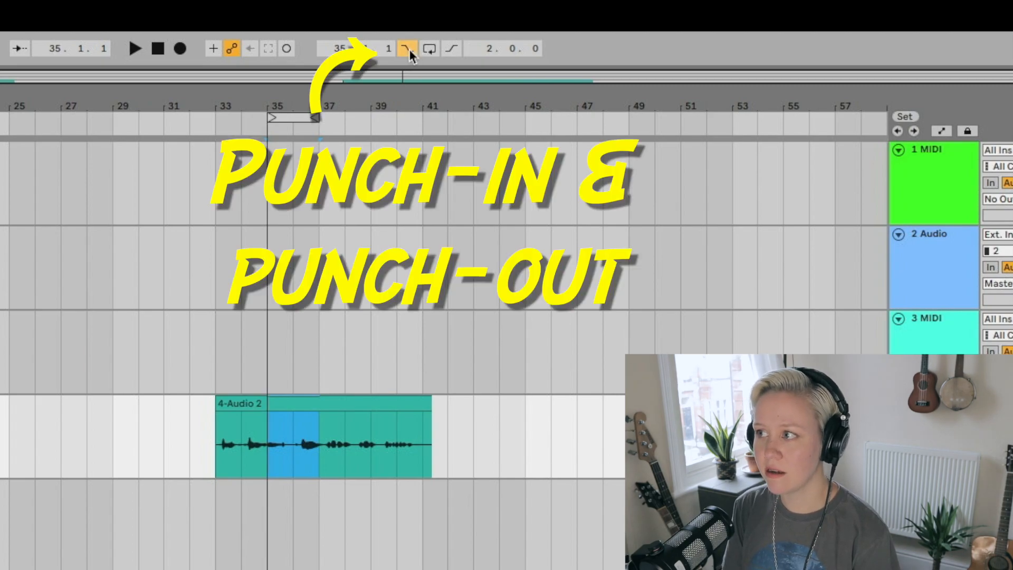
{"action": "left_click", "coordinate": [452, 50]}
Step: Record a punched take on the 4 Audio track starting from bar 33, stop, and turn off punch-in and punch-out
{"action": "left_click", "coordinate": [217, 452]}
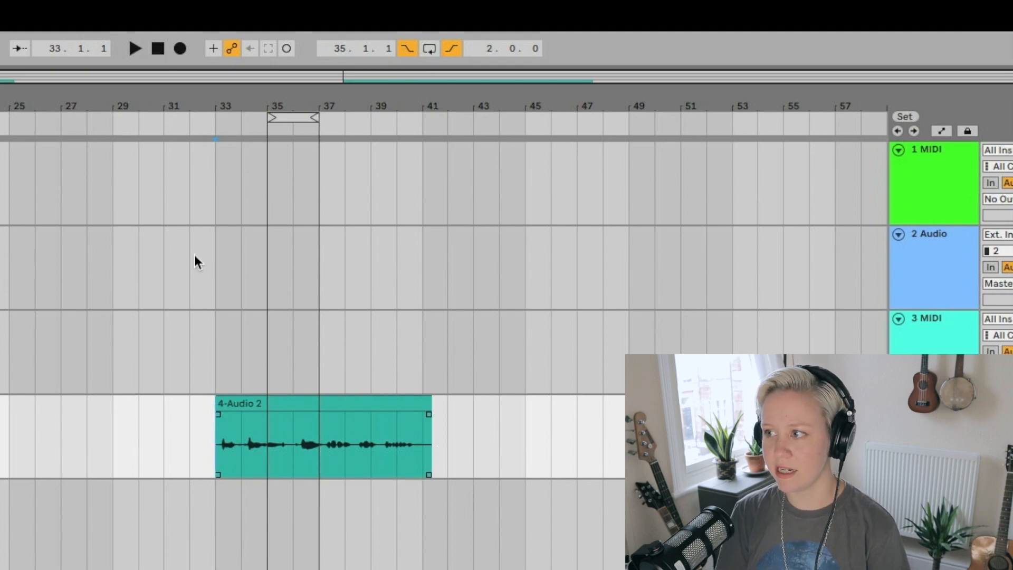
{"action": "left_click", "coordinate": [182, 52]}
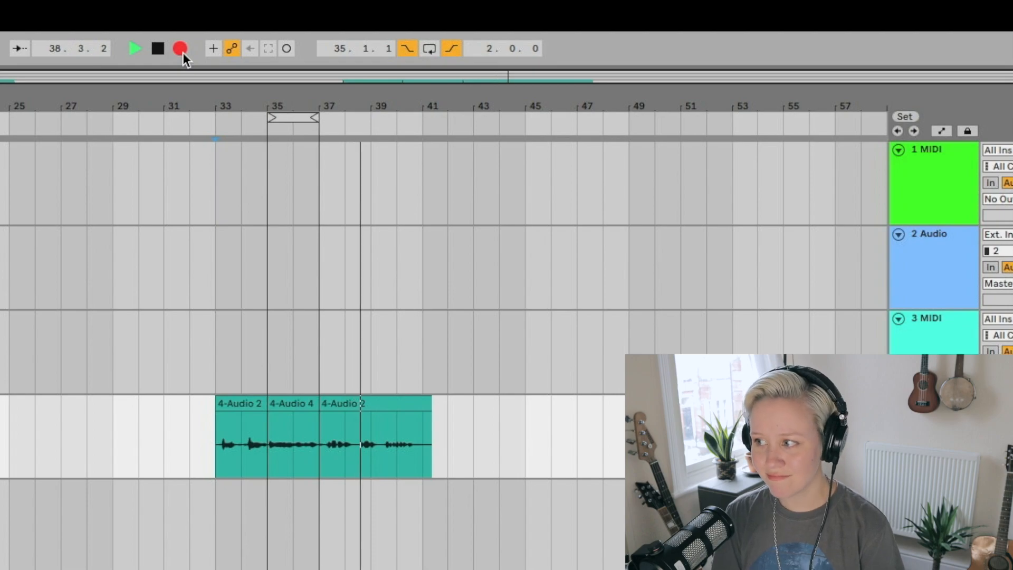
{"action": "key", "text": "space"}
{"action": "left_click", "coordinate": [413, 53]}
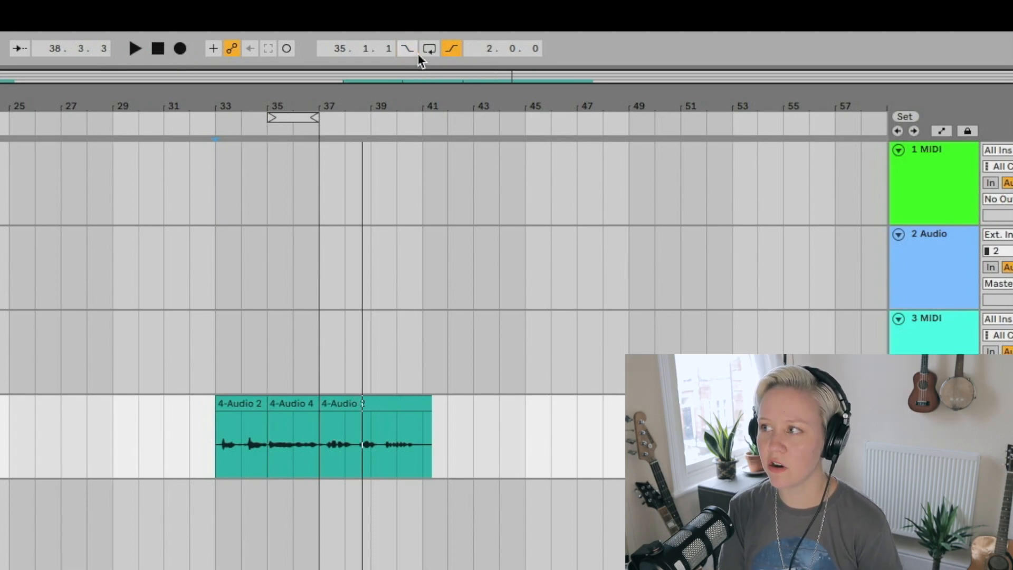
{"action": "left_click", "coordinate": [447, 49]}
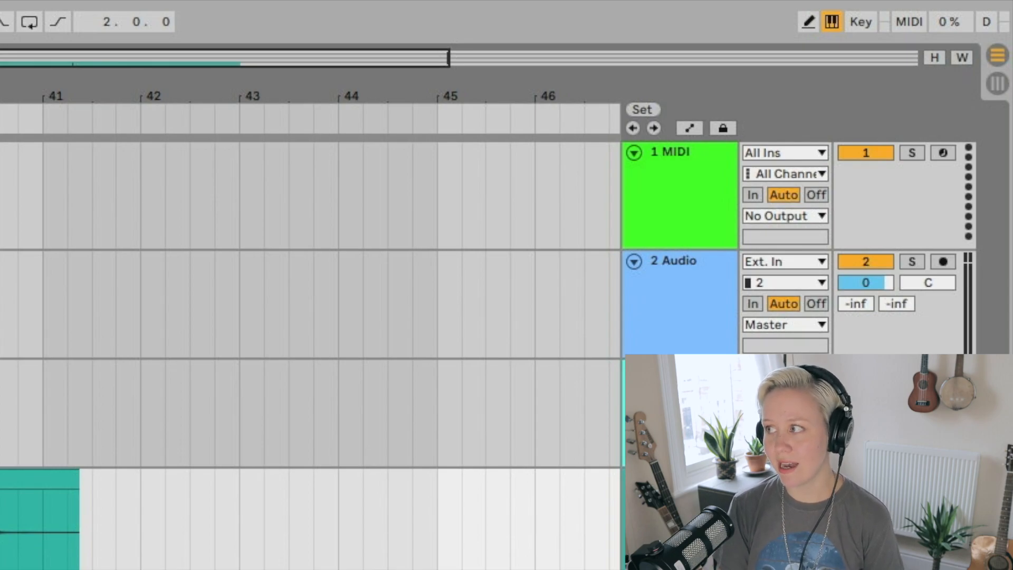
Step: Assign the computer key R to the arrangement Record control and leave key mapping mode
{"action": "left_click", "coordinate": [863, 21]}
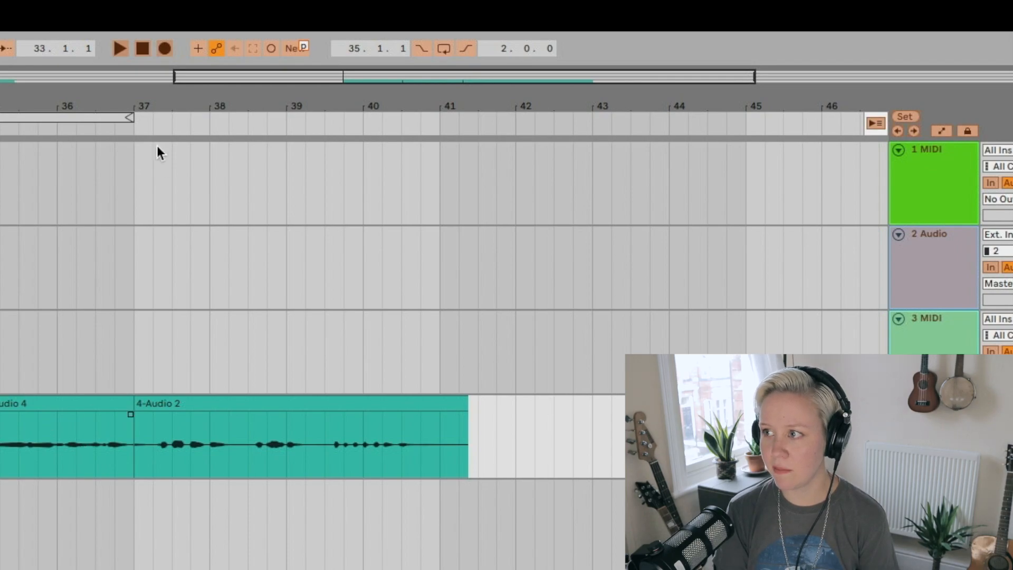
{"action": "left_click", "coordinate": [166, 48]}
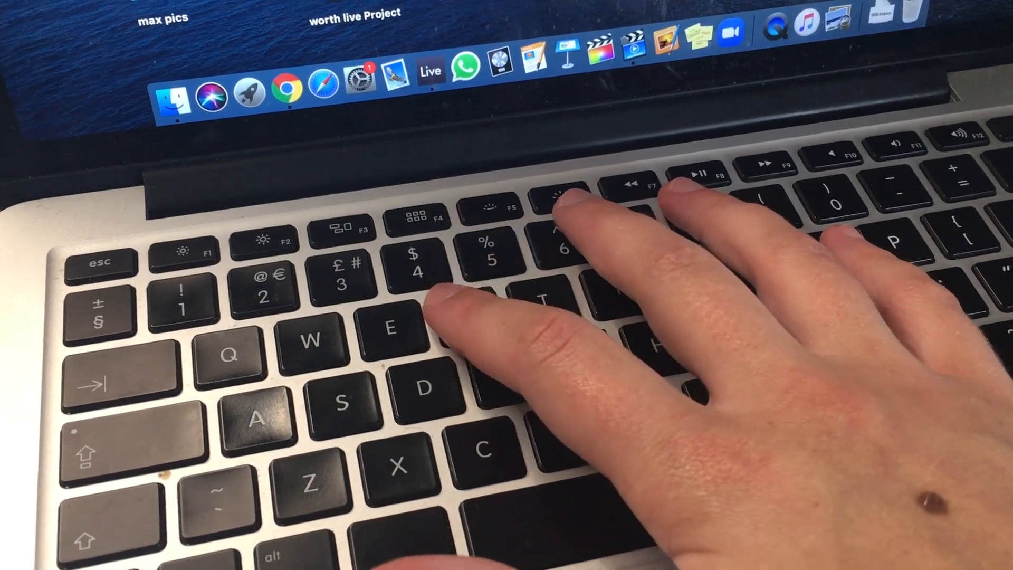
{"action": "key", "text": "r"}
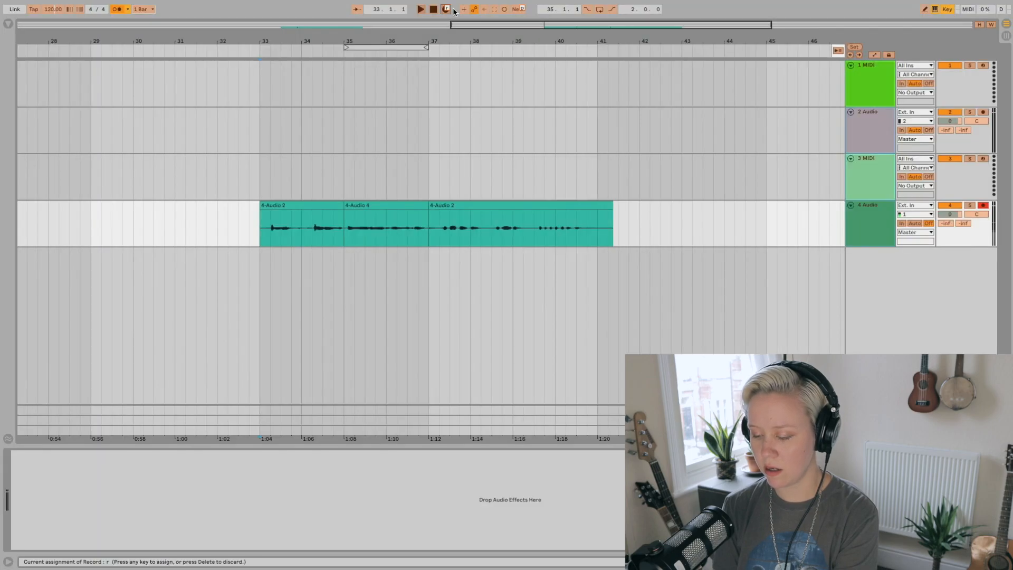
{"action": "left_click", "coordinate": [949, 11]}
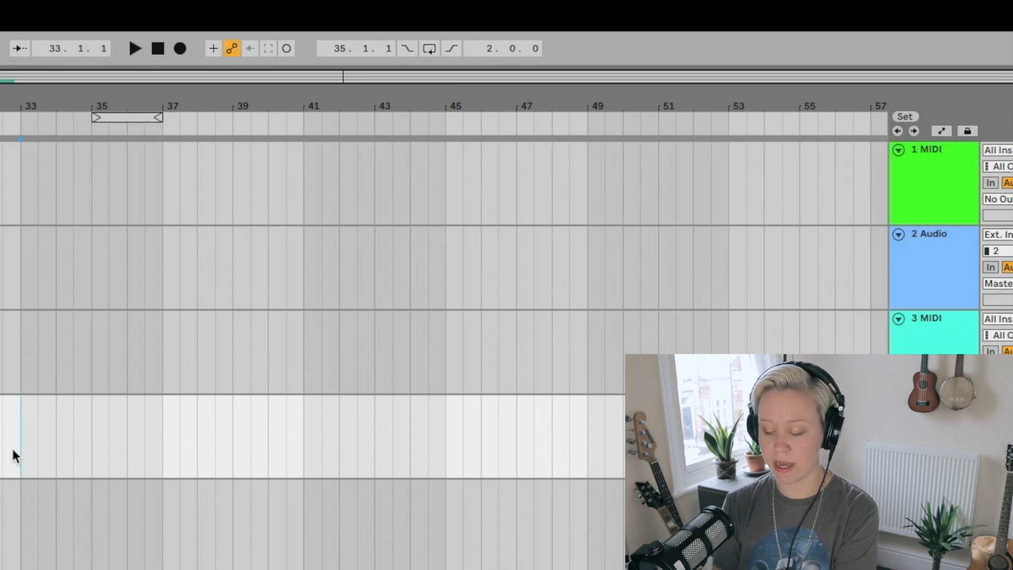
Step: Play the 4 Audio track from bar 33, switching recording on and off on the fly to capture six short clips, and stop
{"action": "key", "text": "space"}
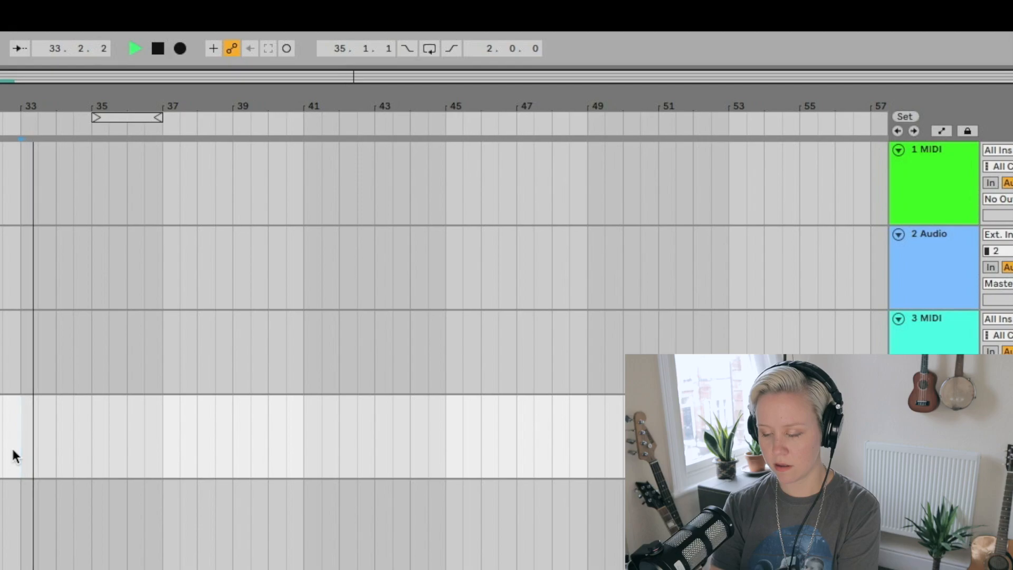
{"action": "key", "text": "F9"}
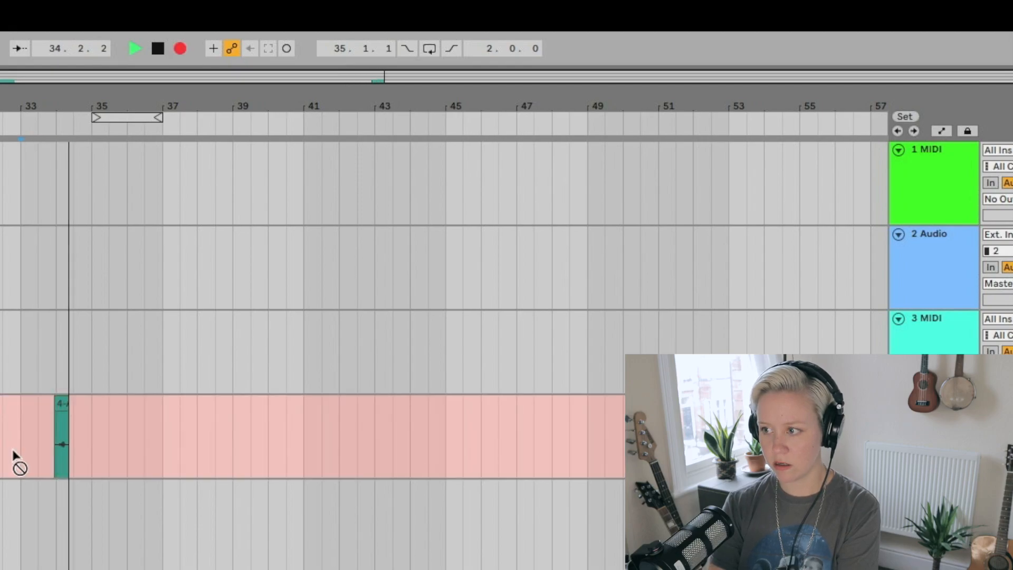
{"action": "key", "text": "F9"}
{"action": "key", "text": "F9"}
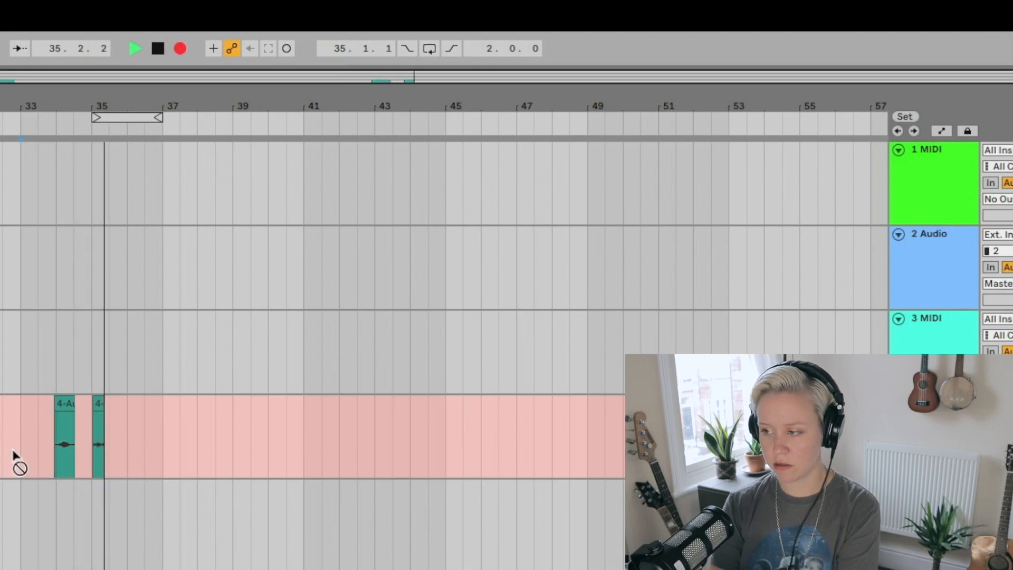
{"action": "key", "text": "F9"}
{"action": "key", "text": "F9"}
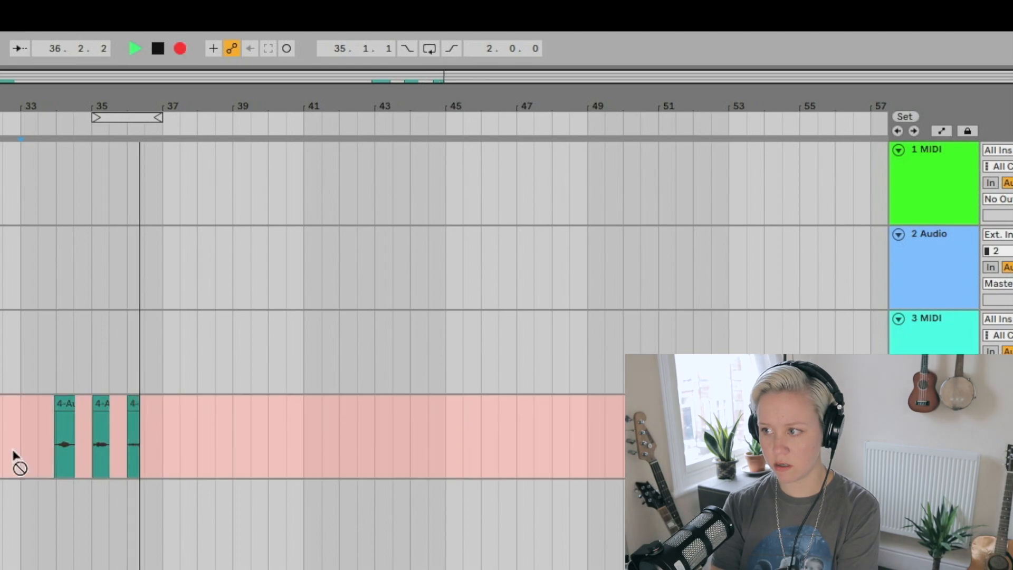
{"action": "key", "text": "F9"}
{"action": "key", "text": "F9"}
{"action": "key", "text": "F9"}
{"action": "key", "text": "F9"}
{"action": "key", "text": "F9"}
{"action": "key", "text": "F9"}
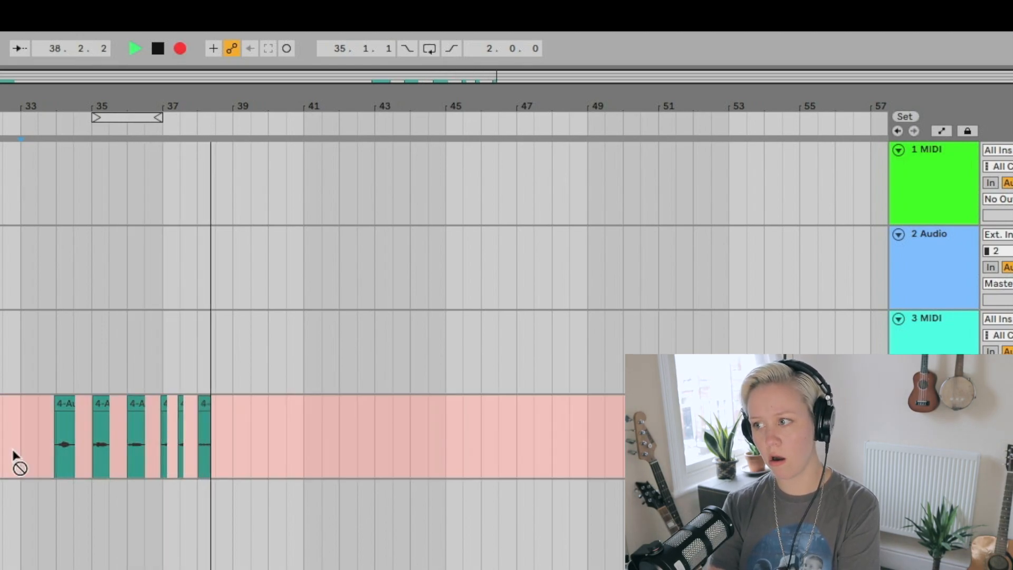
{"action": "key", "text": "F9"}
{"action": "key", "text": "space"}
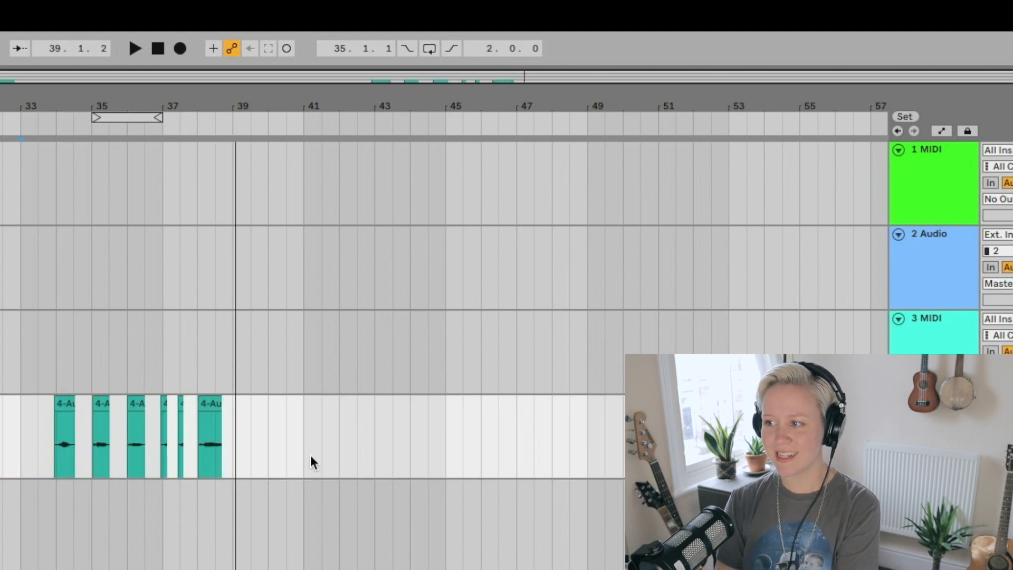
Step: Delete the recorded clips between bars 16 and 40 on the 4 Audio track
{"action": "left_click_drag", "start_coordinate": [311, 462], "coordinate": [50, 468]}
{"action": "left_click", "coordinate": [51, 555]}
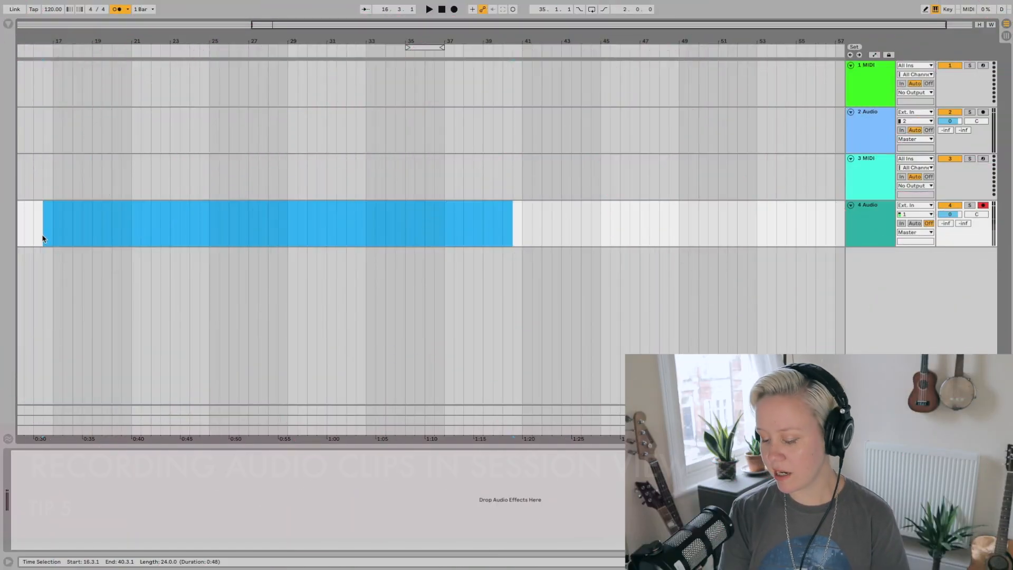
Step: Arm the 4 Audio track in Session View and record a clip into its first slot with the clip editor enlarged
{"action": "key", "text": "Tab"}
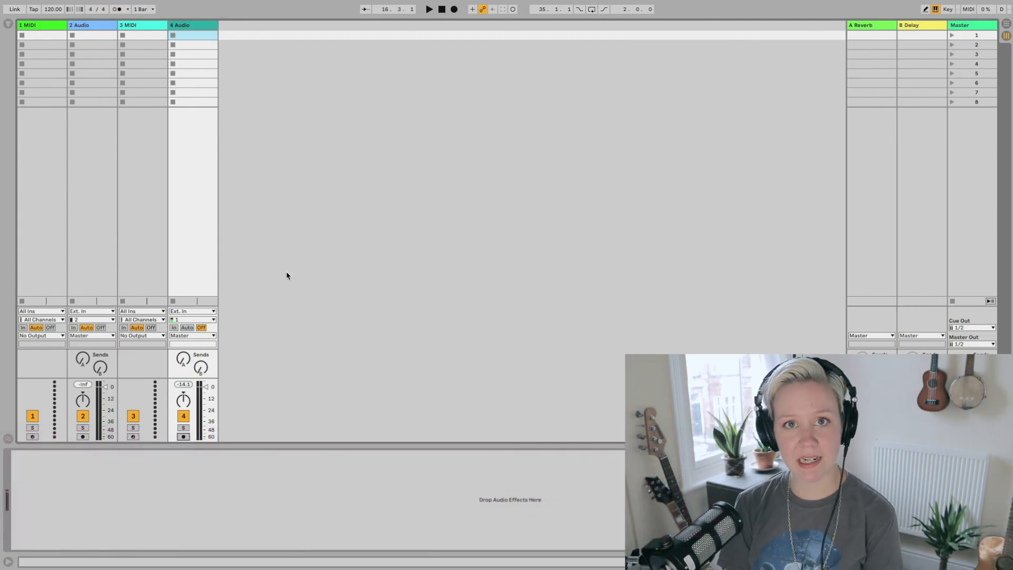
{"action": "left_click", "coordinate": [183, 437]}
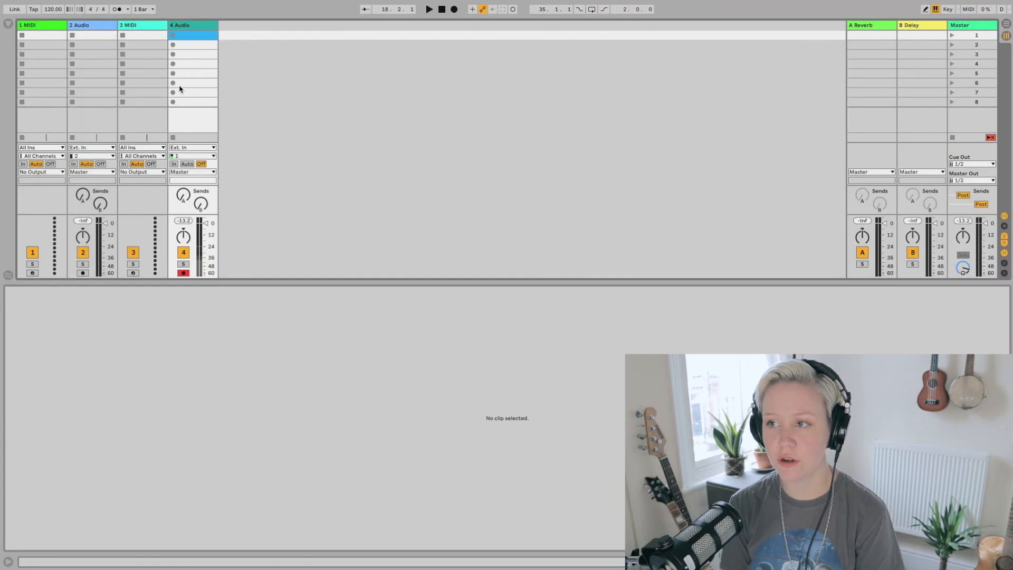
{"action": "left_click", "coordinate": [184, 38]}
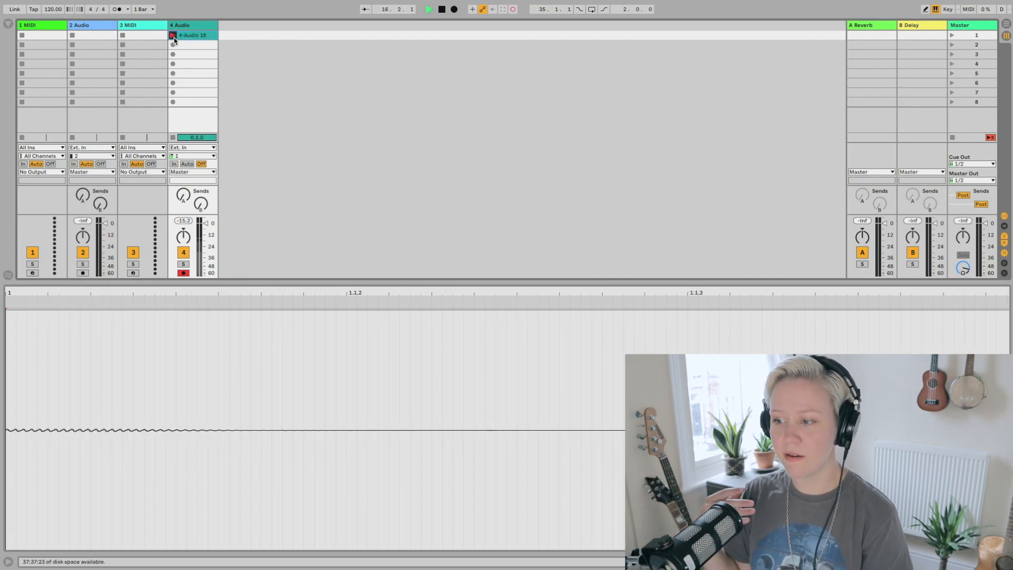
{"action": "left_click_drag", "start_coordinate": [367, 282], "coordinate": [367, 201]}
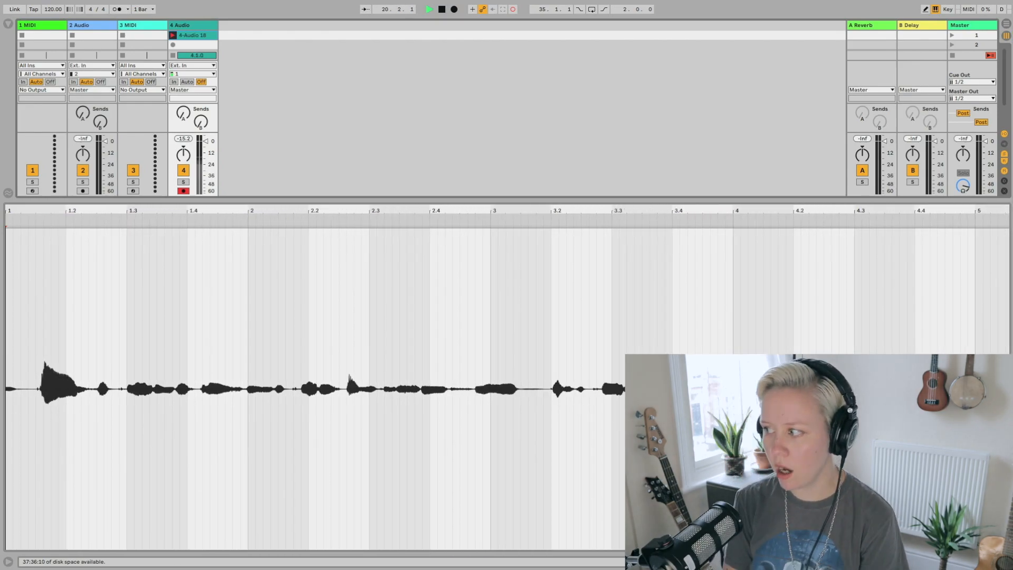
{"action": "key", "text": "space"}
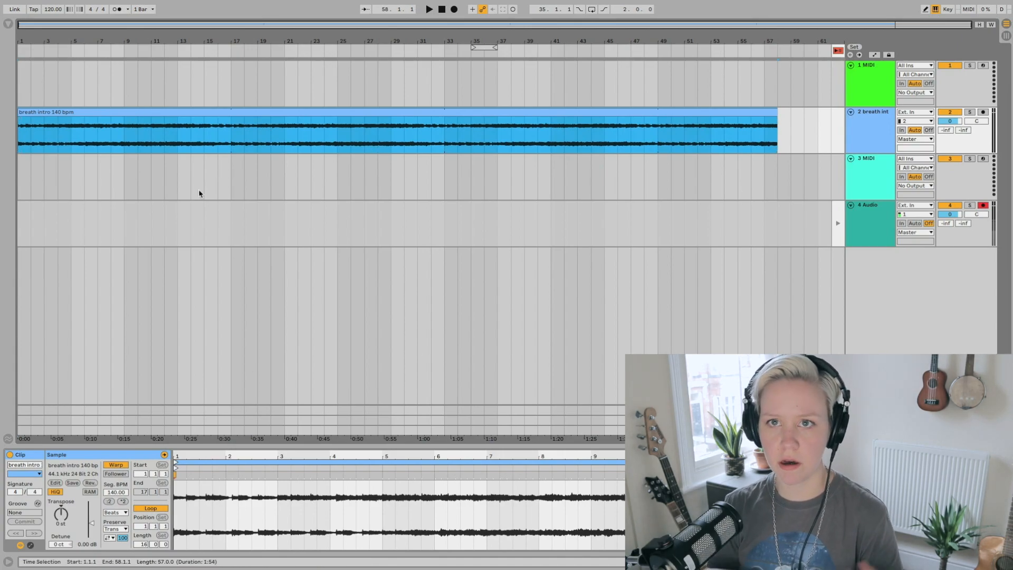
Step: Place the insert marker at bar 20 in the breath intro clip, select the 4 Audio track and switch to Session View
{"action": "left_click", "coordinate": [267, 110]}
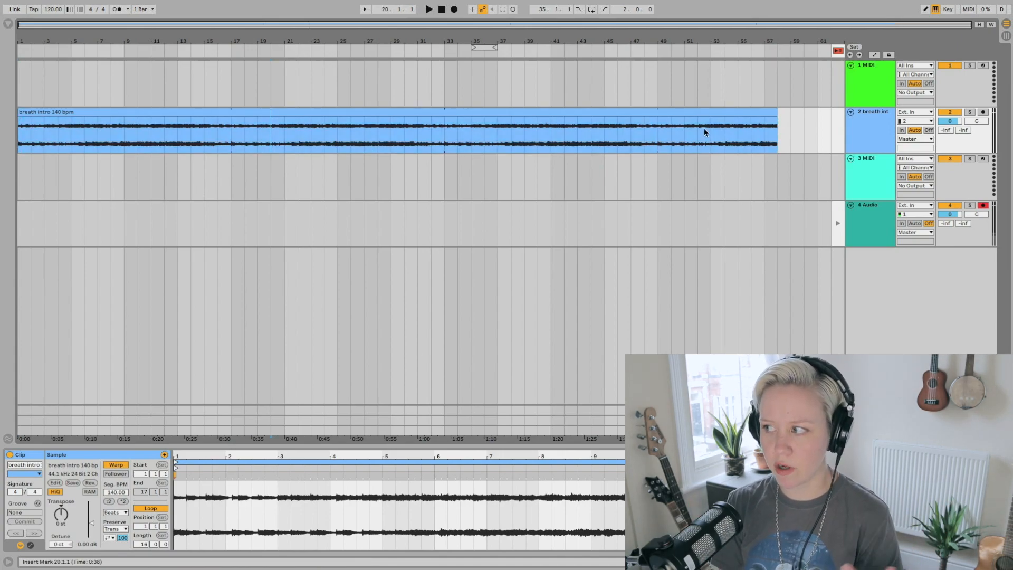
{"action": "left_click", "coordinate": [876, 223]}
{"action": "key", "text": "Tab"}
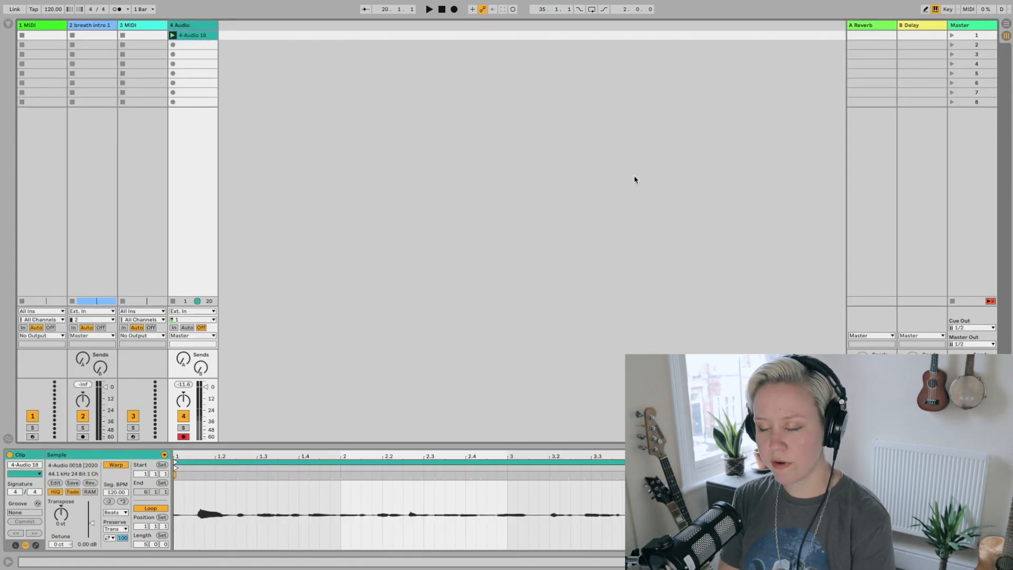
Step: Map computer keys to Session View's New control and to the 4 Audio track's Fire Selected control, and leave key map mode
{"action": "key", "text": "Tab"}
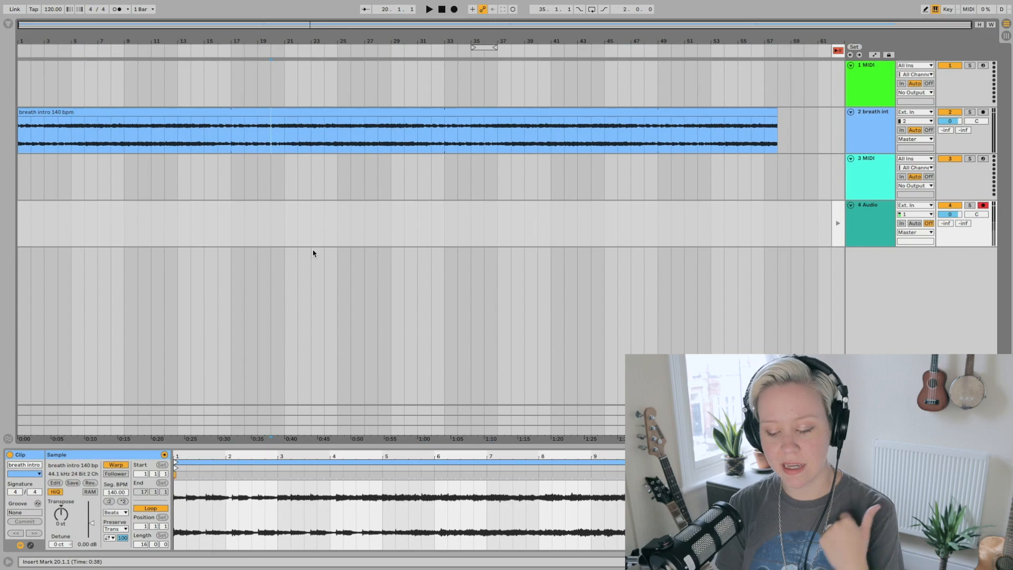
{"action": "key", "text": "Tab"}
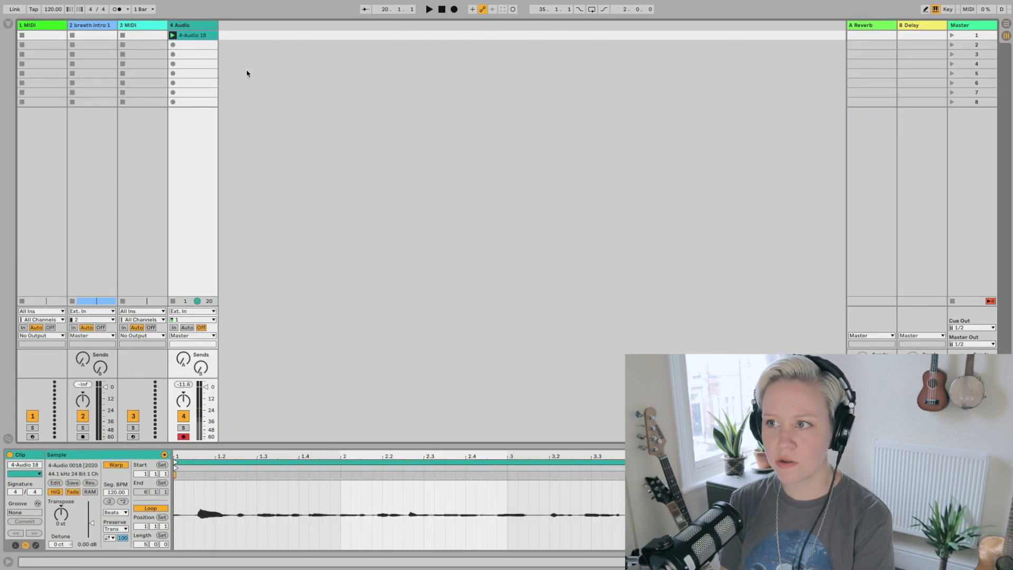
{"action": "key", "text": "Down"}
{"action": "key", "text": "ctrl+k"}
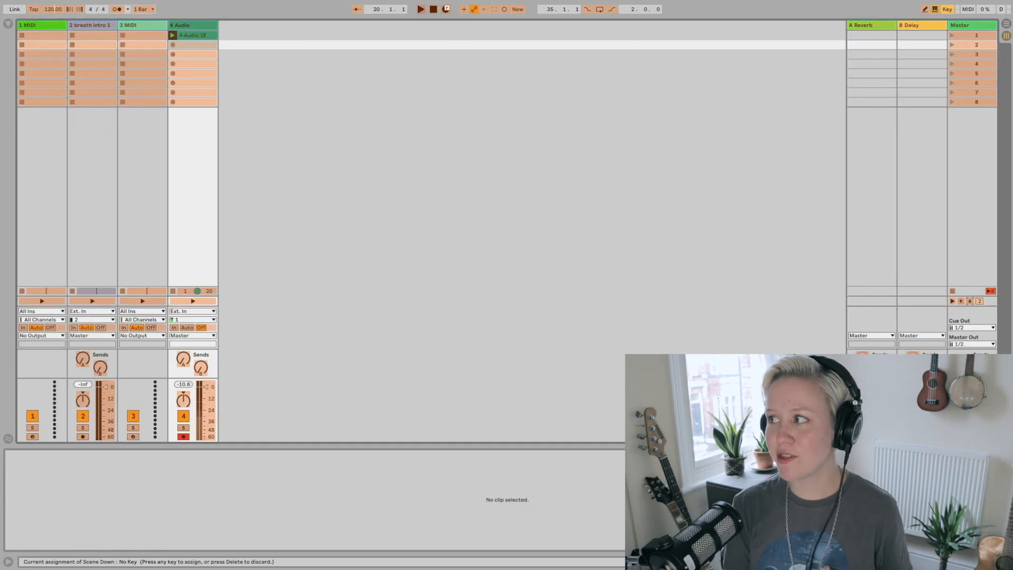
{"action": "left_click", "coordinate": [969, 10]}
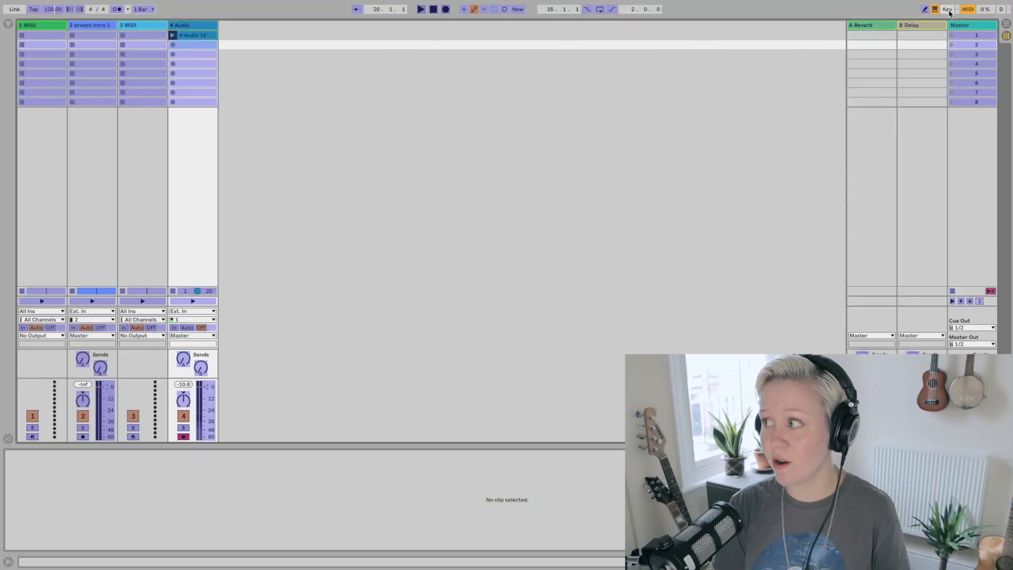
{"action": "left_click", "coordinate": [948, 9]}
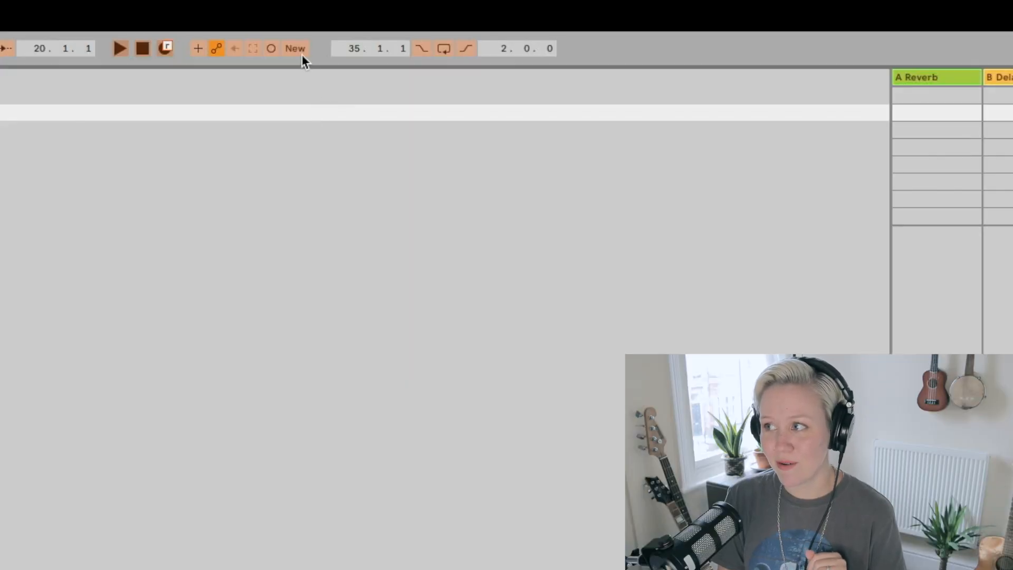
{"action": "left_click", "coordinate": [300, 51]}
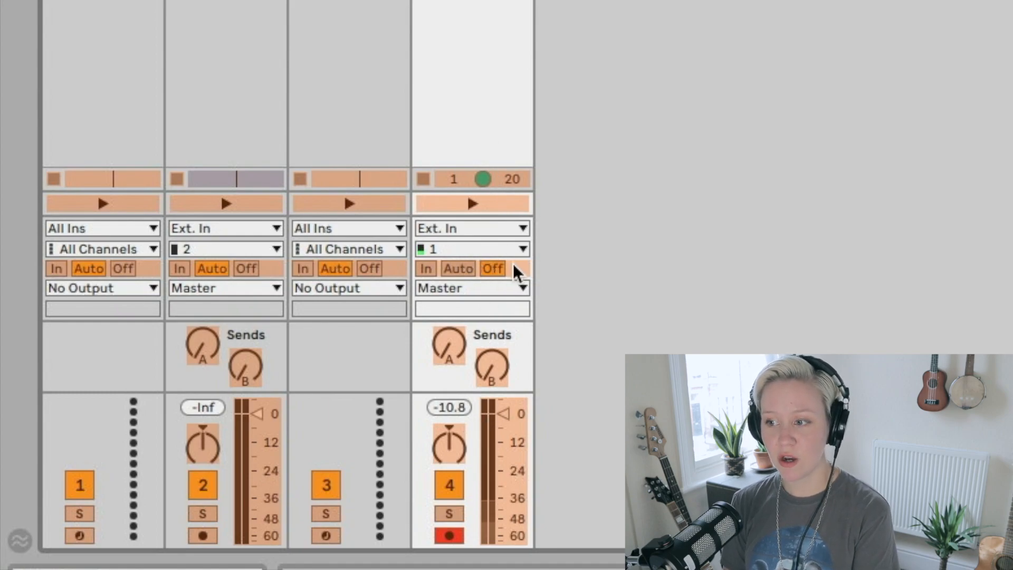
{"action": "left_click", "coordinate": [497, 207]}
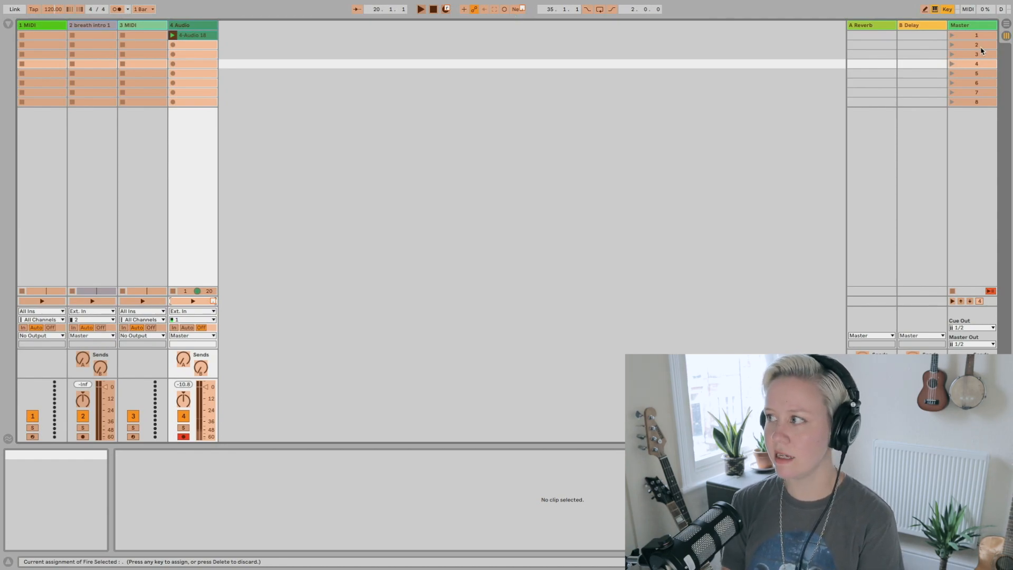
{"action": "left_click", "coordinate": [949, 10]}
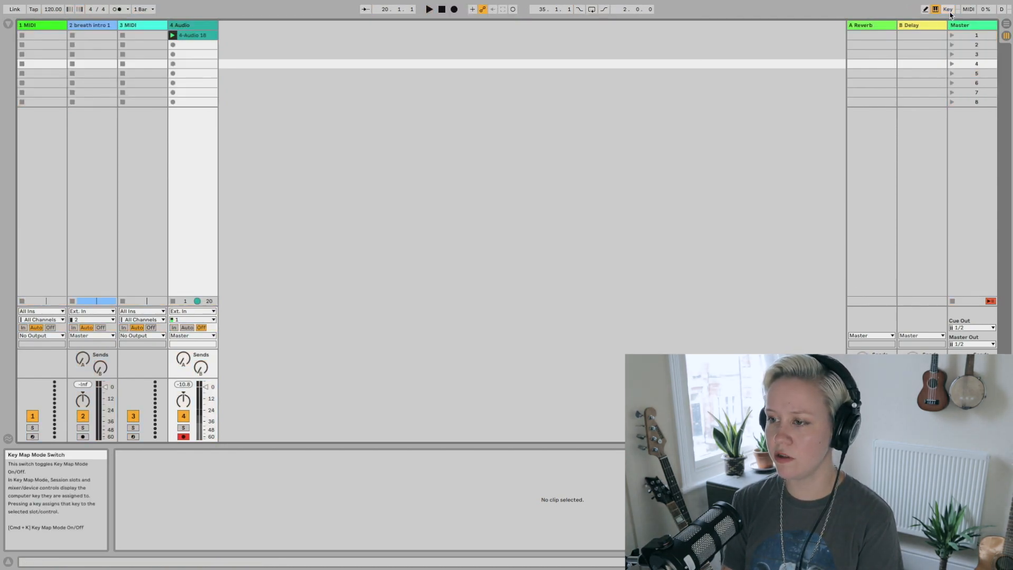
Step: Record three successive takes into the first three slots of the 4 Audio track, stopping playback and moving to an empty slot after each
{"action": "left_click", "coordinate": [189, 45]}
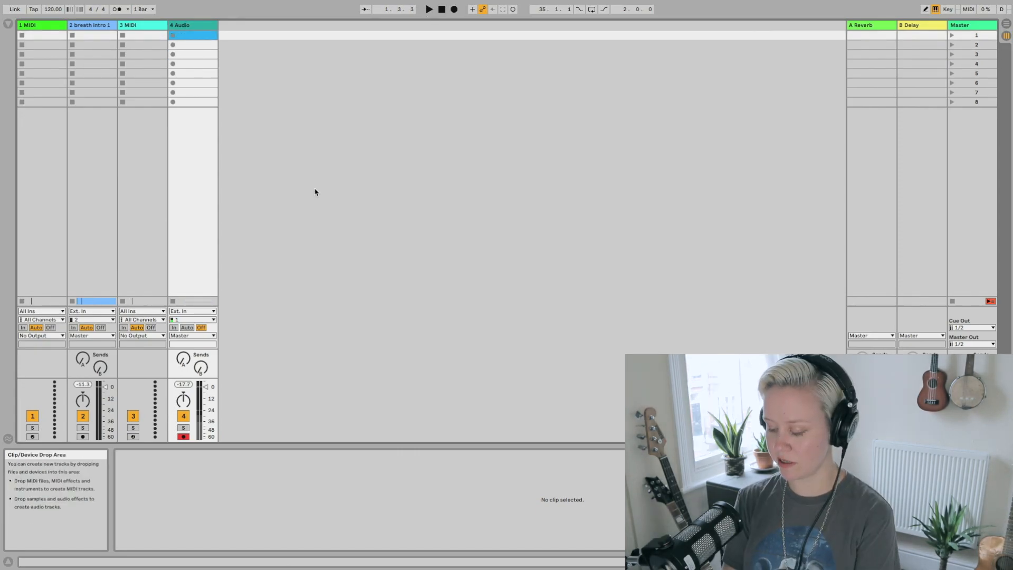
{"action": "key", "text": "Return"}
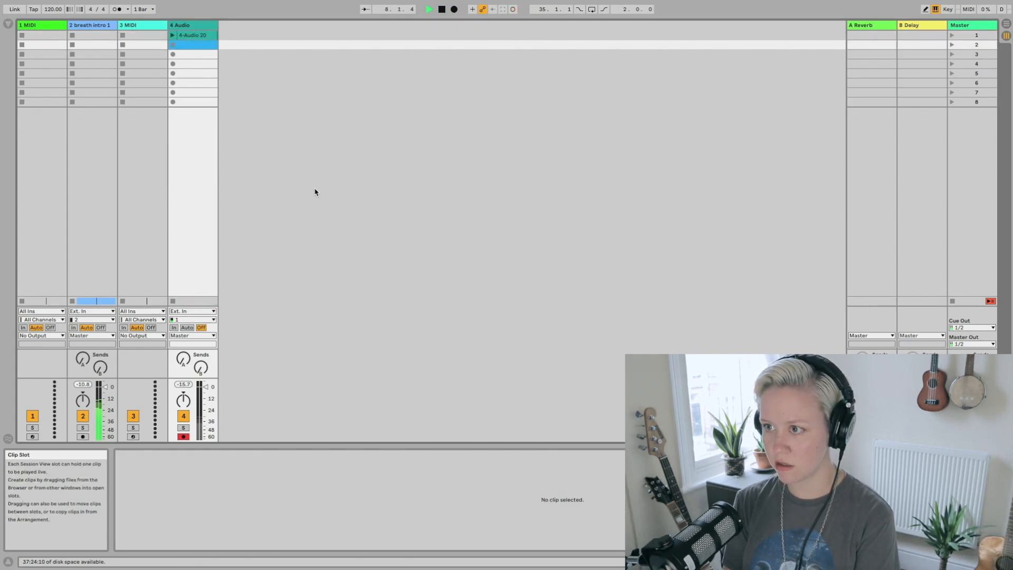
{"action": "key", "text": "space"}
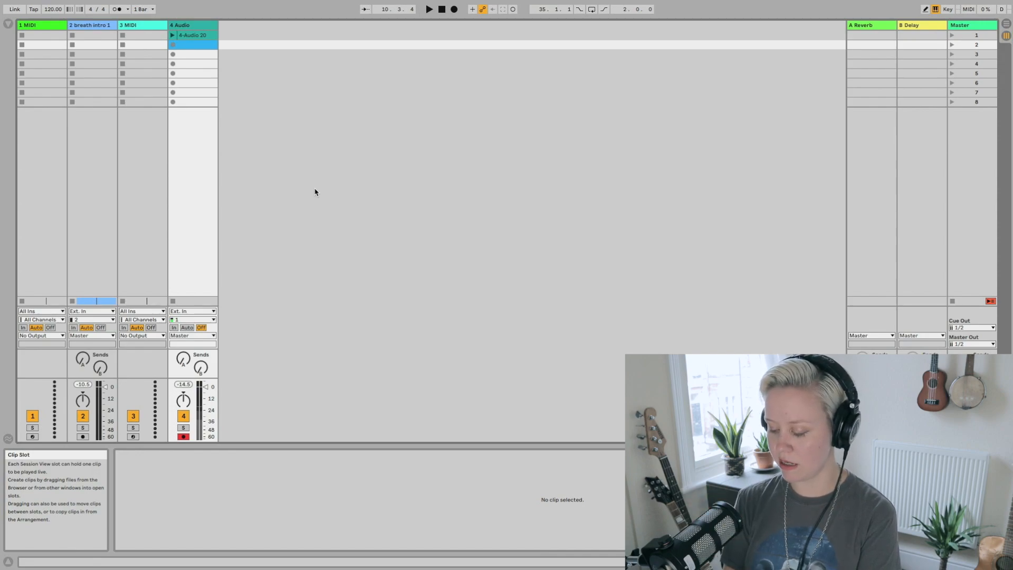
{"action": "key", "text": "Return"}
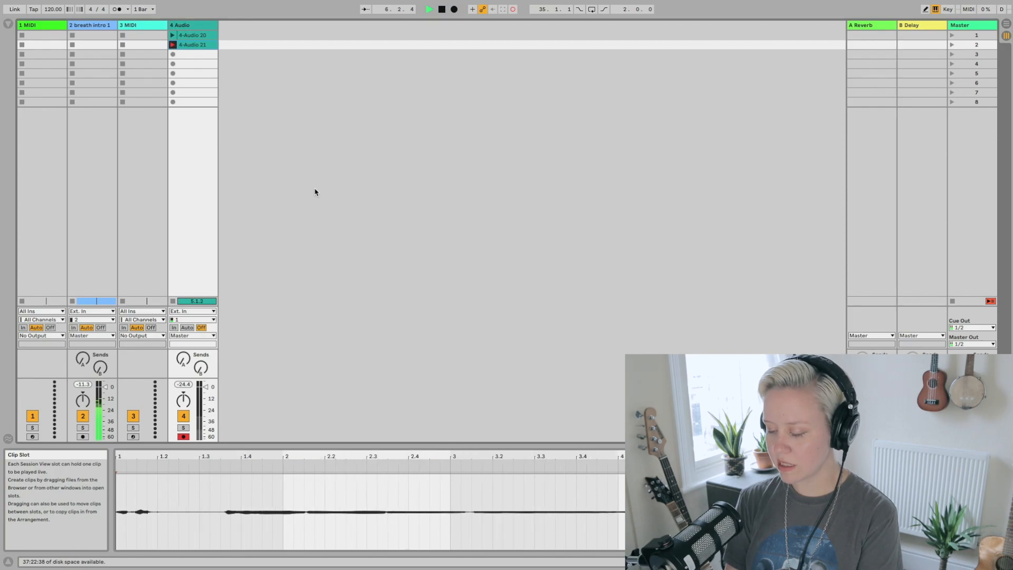
{"action": "key", "text": "Down"}
{"action": "key", "text": "space"}
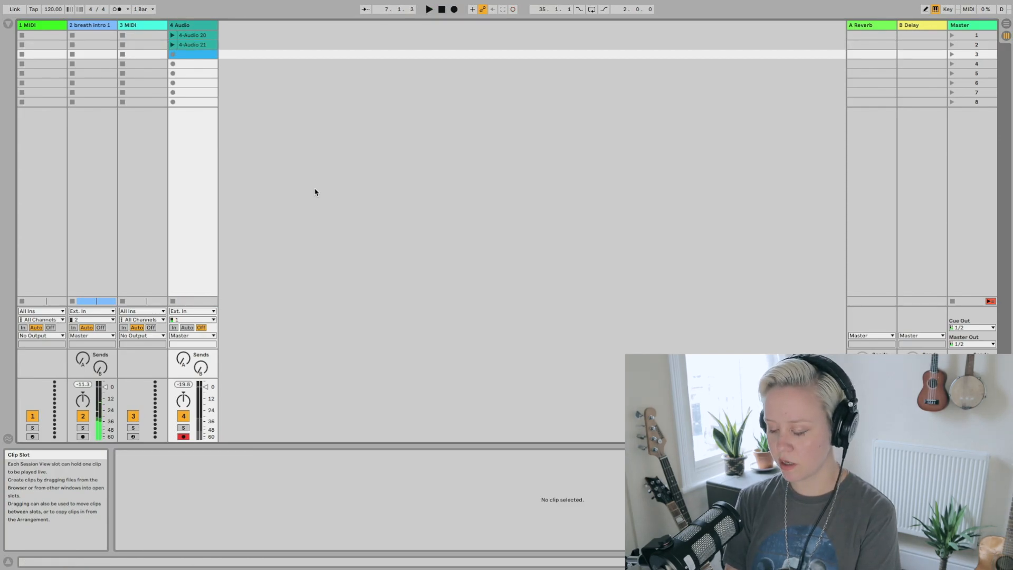
{"action": "key", "text": "Return"}
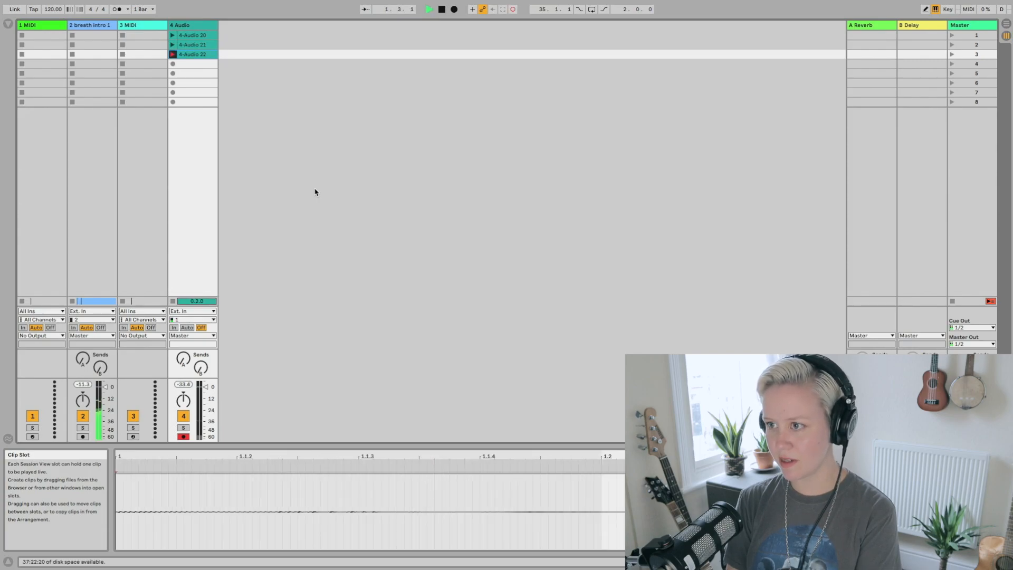
{"action": "key", "text": "space"}
{"action": "key", "text": "Down"}
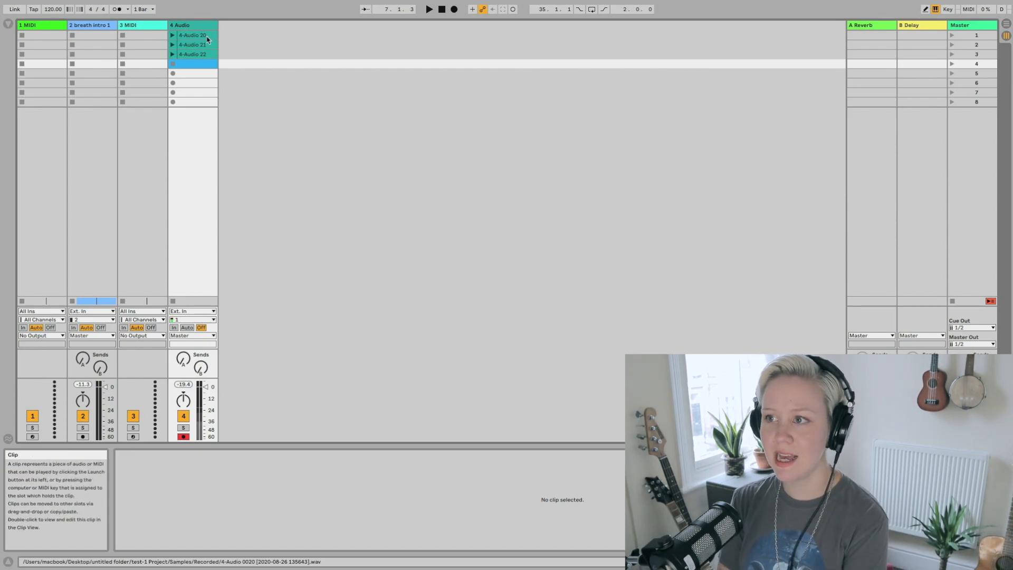
Step: Place the three recorded Session clips on the 4 Audio track in Arrangement View from bar 25 and return playback to the arrangement
{"action": "left_click", "coordinate": [203, 59]}
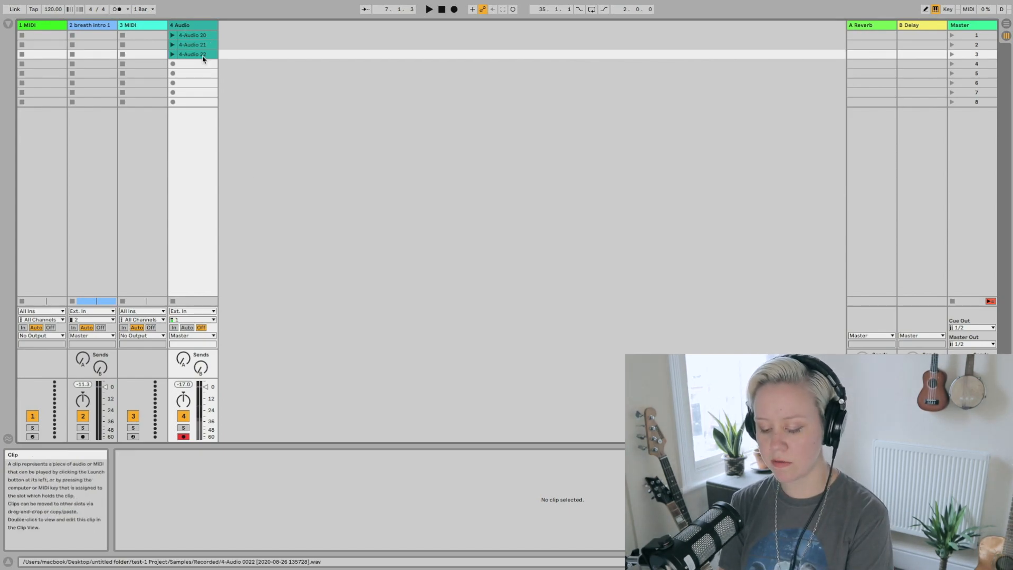
{"action": "left_click", "coordinate": [194, 58]}
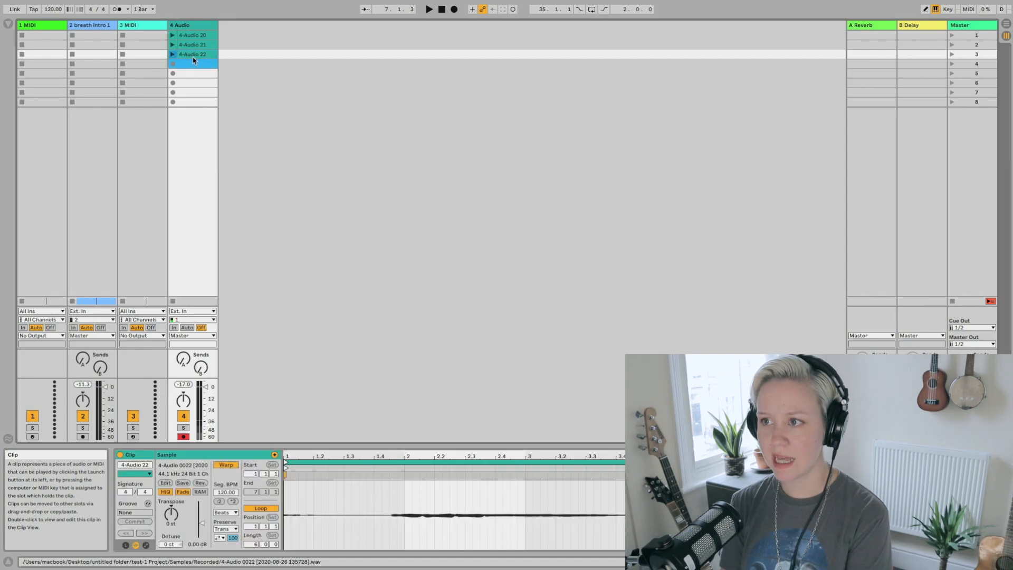
{"action": "left_click", "coordinate": [199, 36], "text": "shift"}
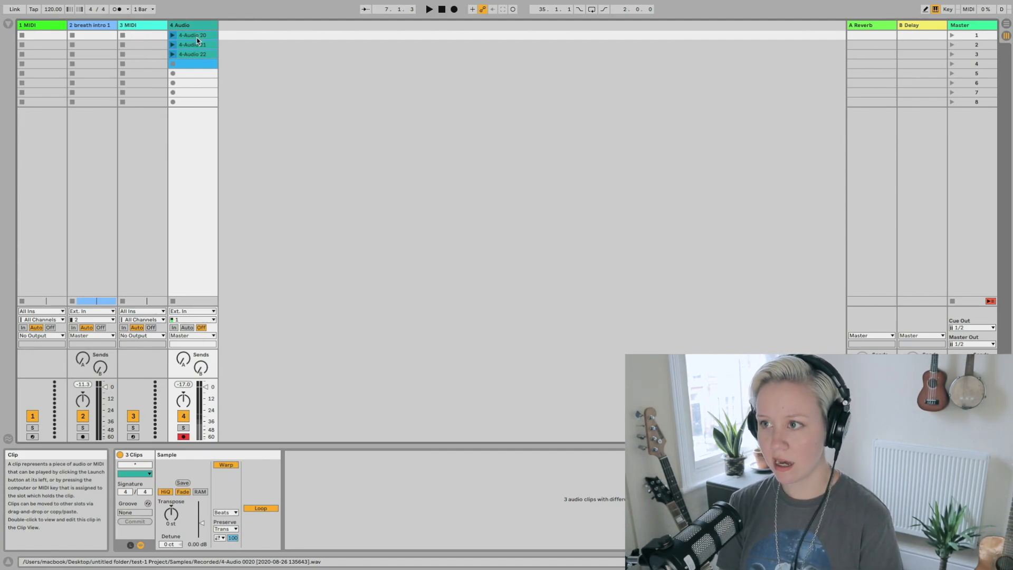
{"action": "left_click_drag", "start_coordinate": [198, 40], "coordinate": [345, 231]}
{"action": "left_click", "coordinate": [445, 234]}
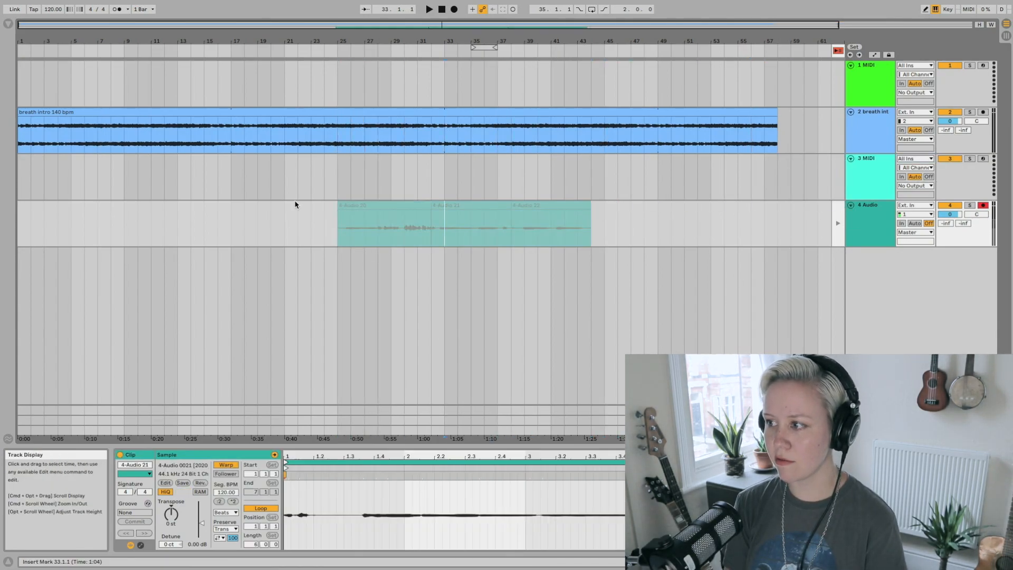
{"action": "left_click", "coordinate": [838, 50]}
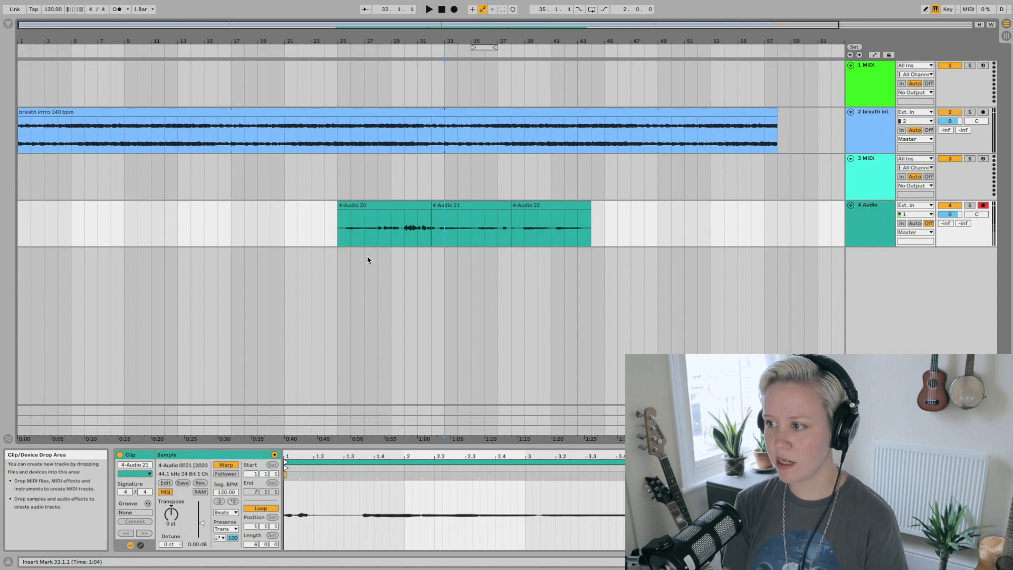
Step: Rename the three clips on the 4 Audio track as tak 1, take 2 and take 3
{"action": "left_click", "coordinate": [379, 207]}
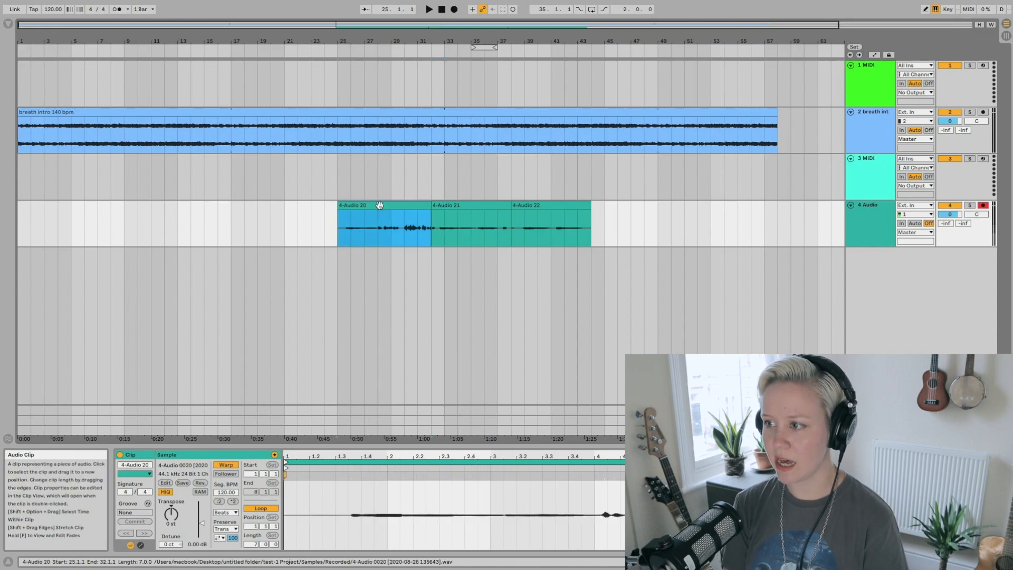
{"action": "left_click", "coordinate": [468, 214]}
{"action": "left_click", "coordinate": [548, 207]}
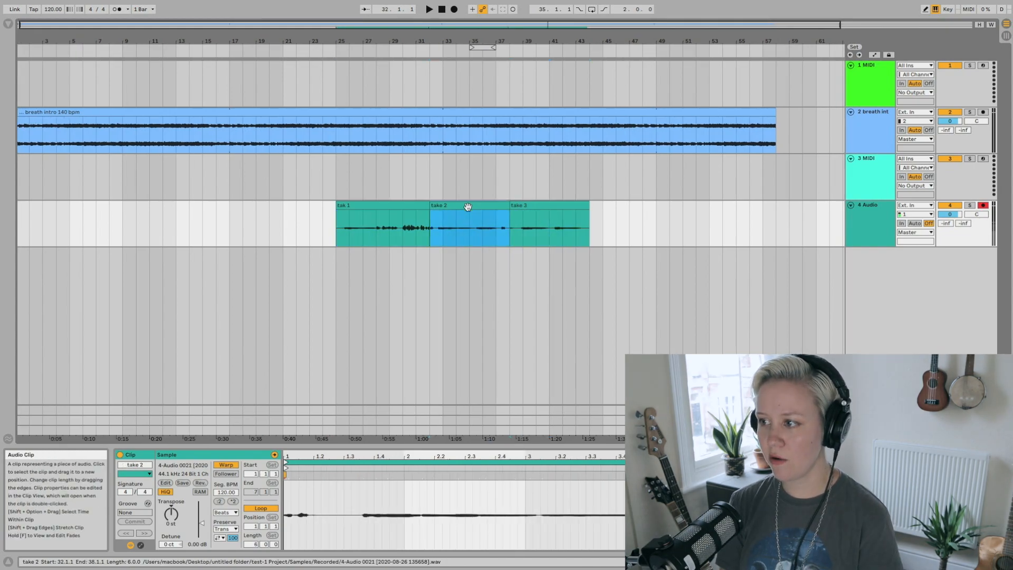
Step: Move the take 2 and take 3 clips onto their own new tracks below 4 Audio, both starting at bar 25
{"action": "left_click_drag", "start_coordinate": [467, 208], "coordinate": [377, 280]}
{"action": "left_click", "coordinate": [533, 206]}
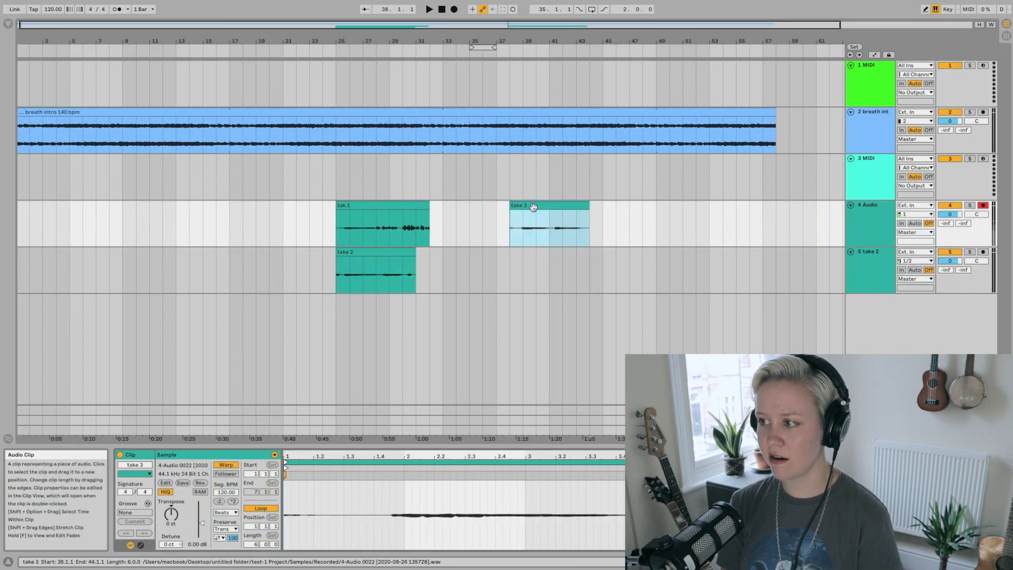
{"action": "left_click_drag", "start_coordinate": [570, 205], "coordinate": [375, 331]}
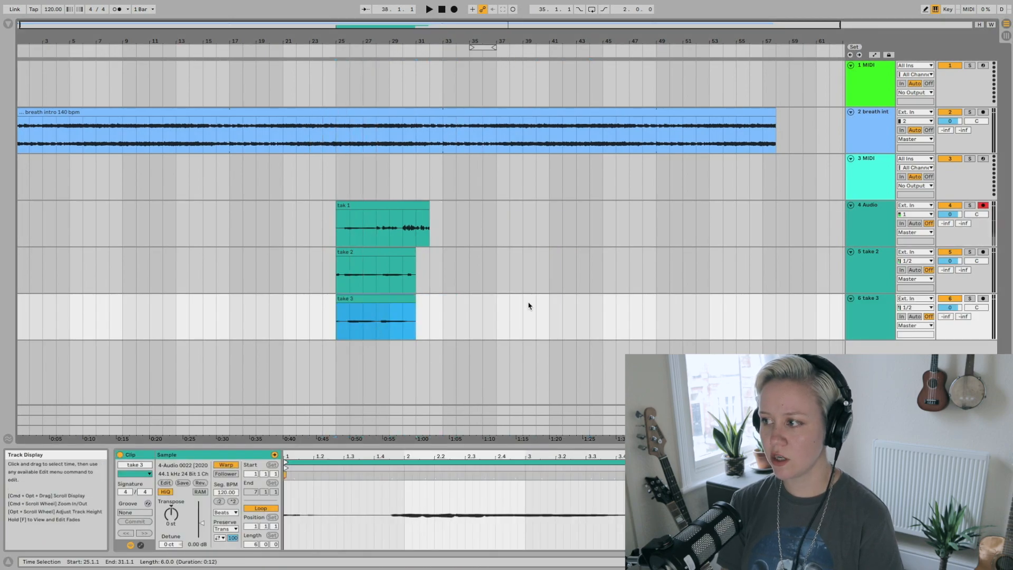
Step: Select take 2 from 25.3.1 to 28.1.1 and nudge that section earlier and later, finishing back at its original position
{"action": "scroll", "coordinate": [529, 305], "scroll_direction": "right", "scroll_amount": 1}
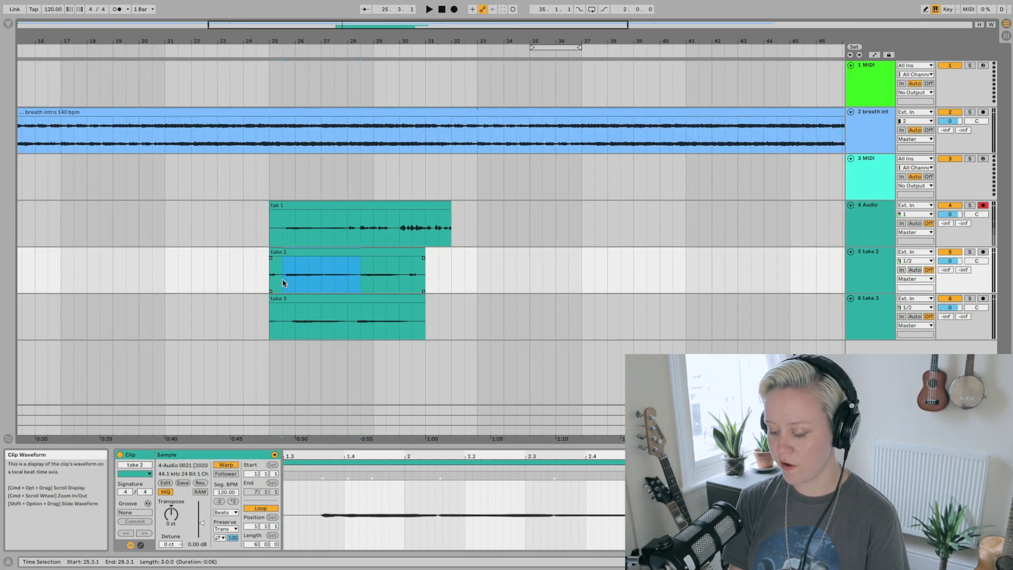
{"action": "left_click", "coordinate": [273, 286]}
{"action": "left_click_drag", "start_coordinate": [283, 282], "coordinate": [351, 282]}
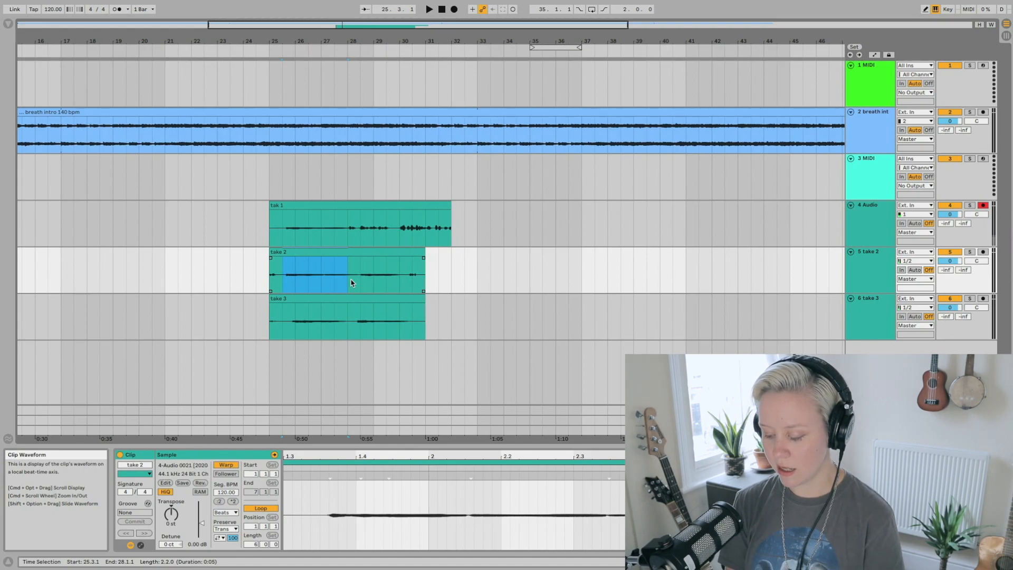
{"action": "key", "text": "Left"}
{"action": "key", "text": "Left"}
{"action": "key", "text": "Left"}
{"action": "key", "text": "Left"}
{"action": "key", "text": "Left"}
{"action": "key", "text": "Left"}
{"action": "key", "text": "Left"}
{"action": "key", "text": "Left"}
{"action": "key", "text": "Left"}
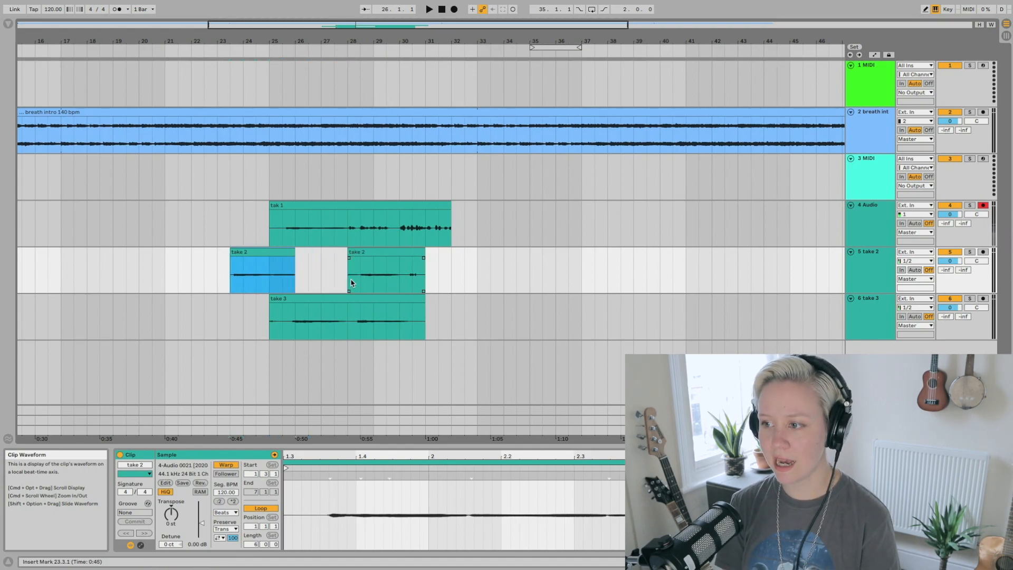
{"action": "key", "text": "Right"}
{"action": "key", "text": "Right"}
{"action": "key", "text": "Right"}
{"action": "key", "text": "Right"}
{"action": "key", "text": "Right"}
{"action": "key", "text": "Right"}
{"action": "key", "text": "Right"}
{"action": "key", "text": "Right"}
{"action": "key", "text": "Right"}
{"action": "key", "text": "Right"}
{"action": "key", "text": "Right"}
{"action": "key", "text": "Right"}
{"action": "key", "text": "Right"}
{"action": "key", "text": "Right"}
{"action": "key", "text": "Right"}
{"action": "key", "text": "Right"}
{"action": "key", "text": "Right"}
{"action": "key", "text": "Right"}
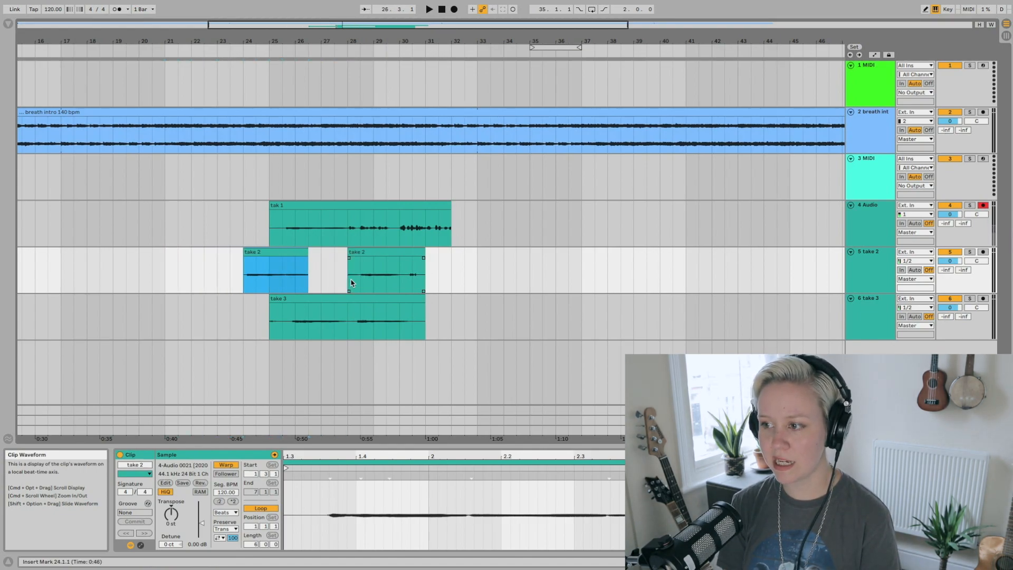
{"action": "key", "text": "Left"}
{"action": "key", "text": "Left"}
{"action": "key", "text": "Left"}
{"action": "key", "text": "Left"}
{"action": "key", "text": "Left"}
{"action": "key", "text": "Left"}
{"action": "key", "text": "Left"}
{"action": "key", "text": "Left"}
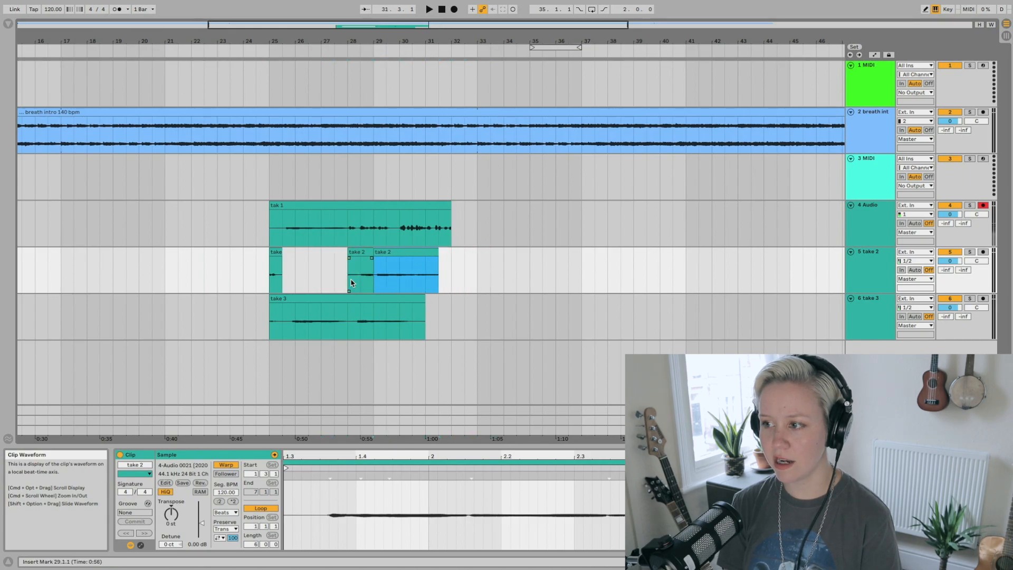
{"action": "key", "text": "Left"}
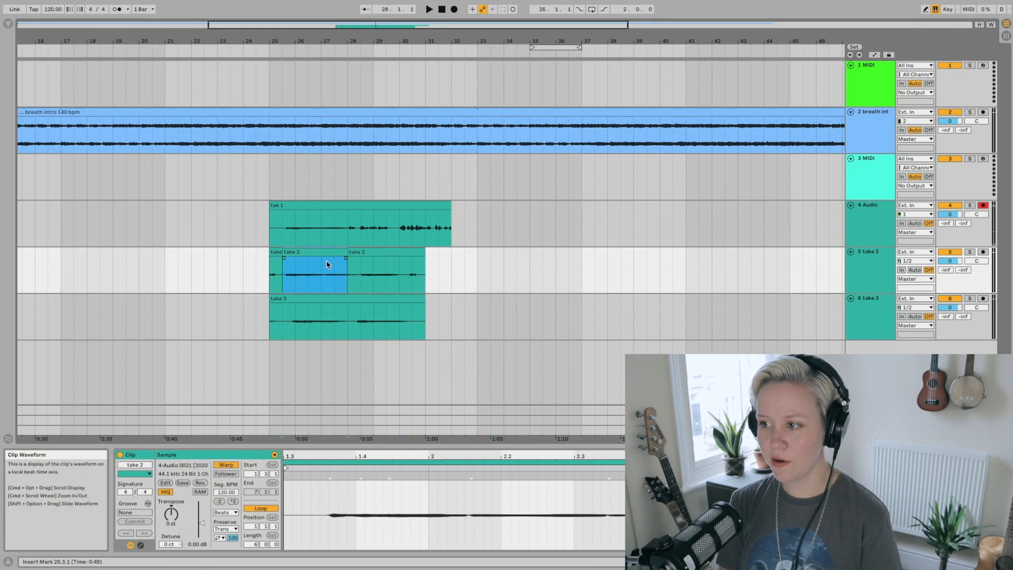
Step: Try placing a copy of take 2's middle section over tak 1 on the 4 Audio track, undo it and clear the selection
{"action": "left_click_drag", "start_coordinate": [320, 254], "coordinate": [318, 226]}
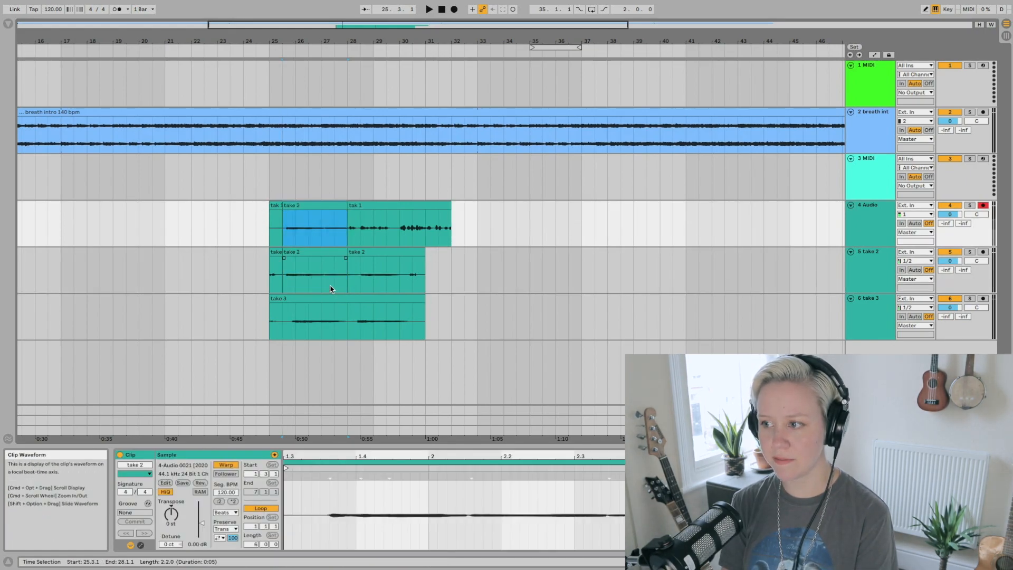
{"action": "key", "text": "ctrl+z"}
{"action": "left_click", "coordinate": [504, 334]}
{"action": "left_click_drag", "start_coordinate": [464, 325], "coordinate": [258, 212]}
{"action": "left_click", "coordinate": [476, 308]}
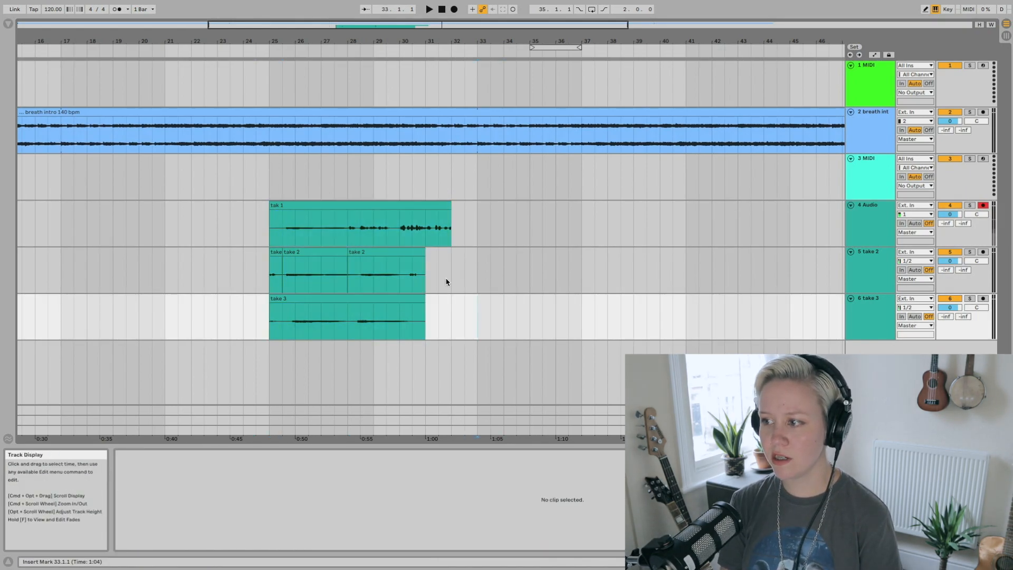
Step: Color all the take 2 clips pink and the take 3 clip light green
{"action": "left_click_drag", "start_coordinate": [448, 280], "coordinate": [277, 278]}
{"action": "right_click", "coordinate": [323, 254]}
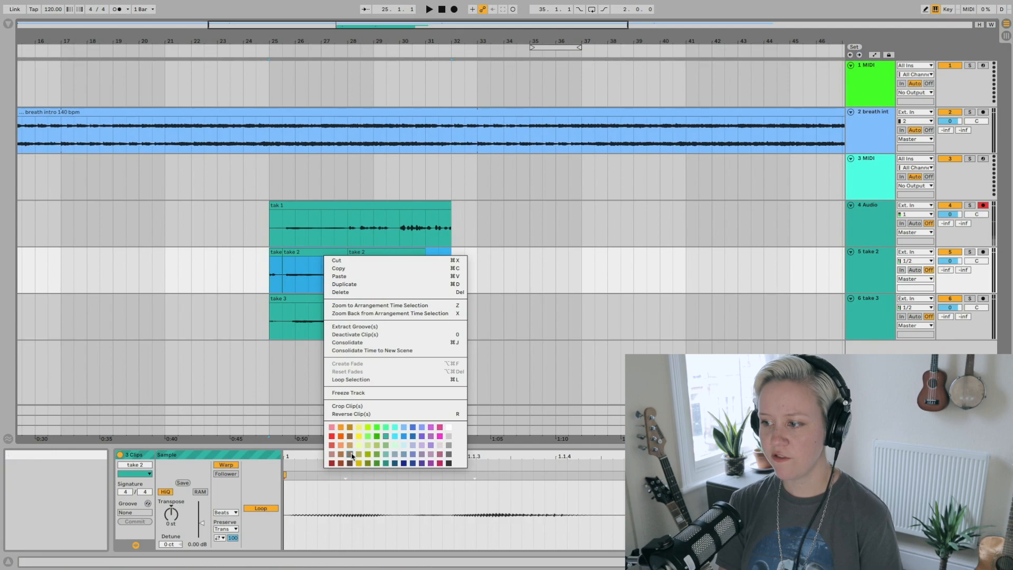
{"action": "left_click", "coordinate": [331, 427]}
{"action": "left_click_drag", "start_coordinate": [448, 334], "coordinate": [195, 330]}
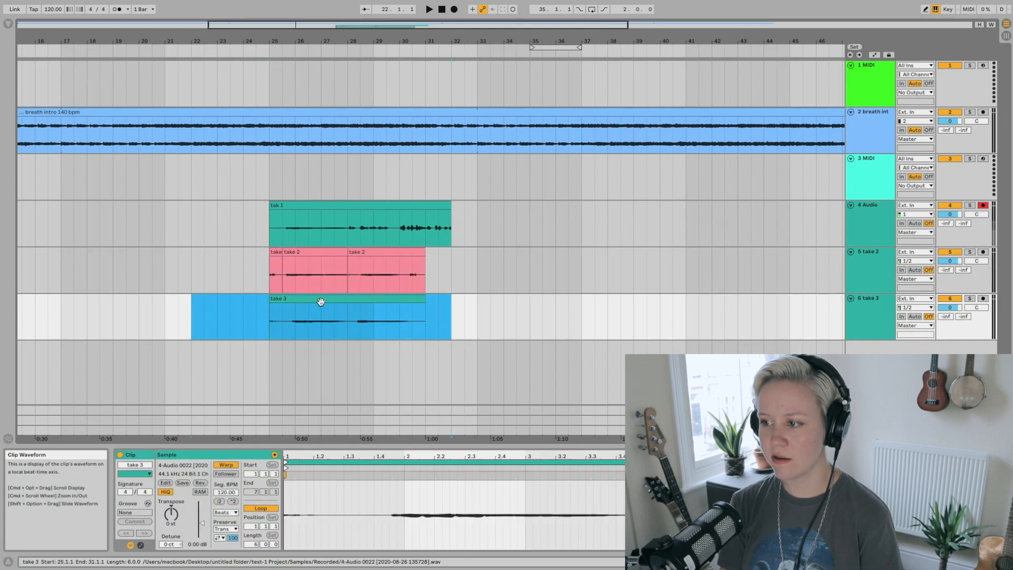
{"action": "right_click", "coordinate": [319, 301]}
{"action": "left_click", "coordinate": [391, 278]}
{"action": "left_click", "coordinate": [516, 324]}
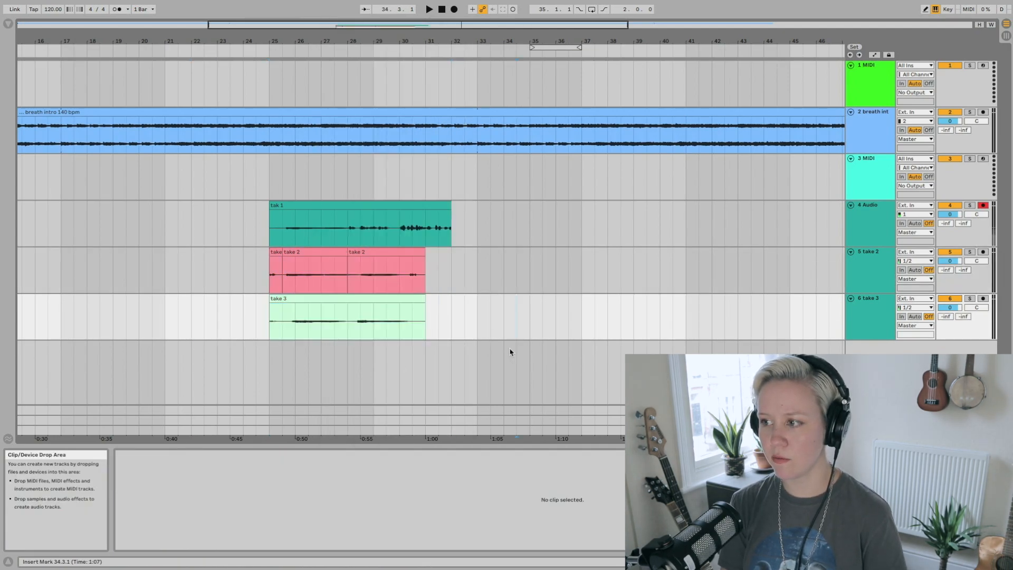
Step: Insert a new audio track below 3 MIDI and copy take 2's section from 25.3.1 to 28.1.1 onto it at the same position
{"action": "left_click", "coordinate": [871, 184]}
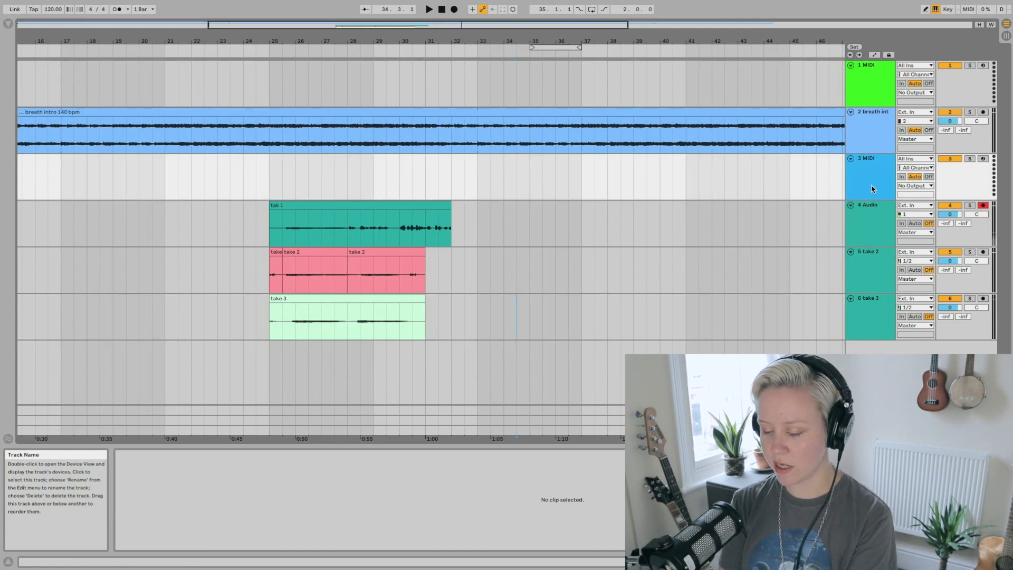
{"action": "key", "text": "ctrl+t"}
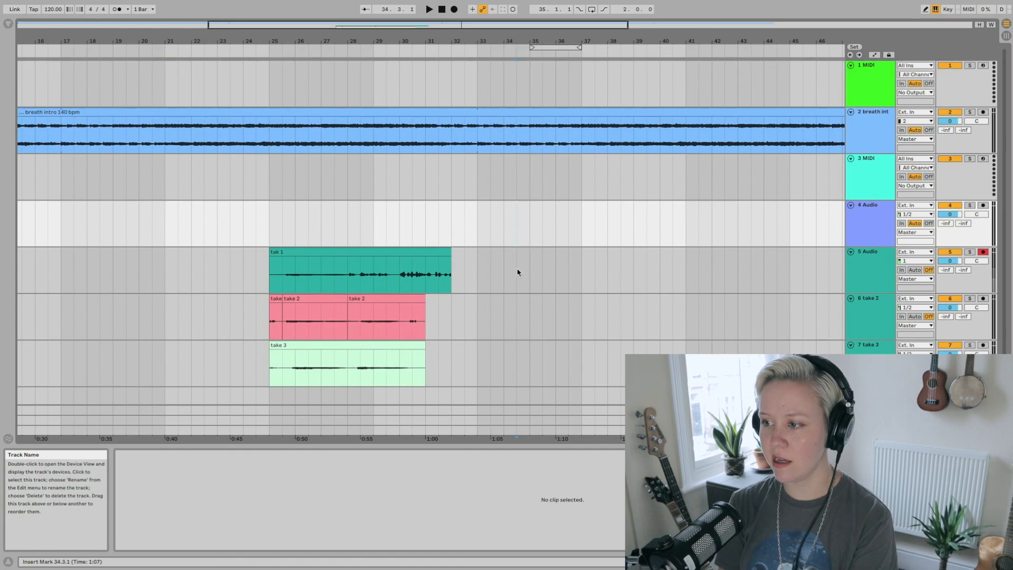
{"action": "left_click", "coordinate": [311, 298]}
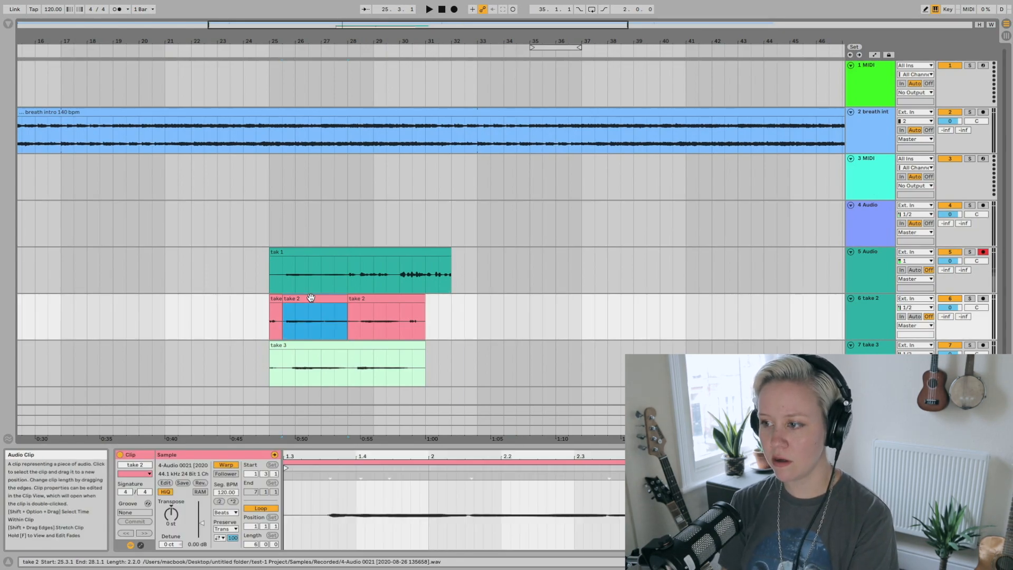
{"action": "left_click_drag", "start_coordinate": [310, 298], "coordinate": [311, 204]}
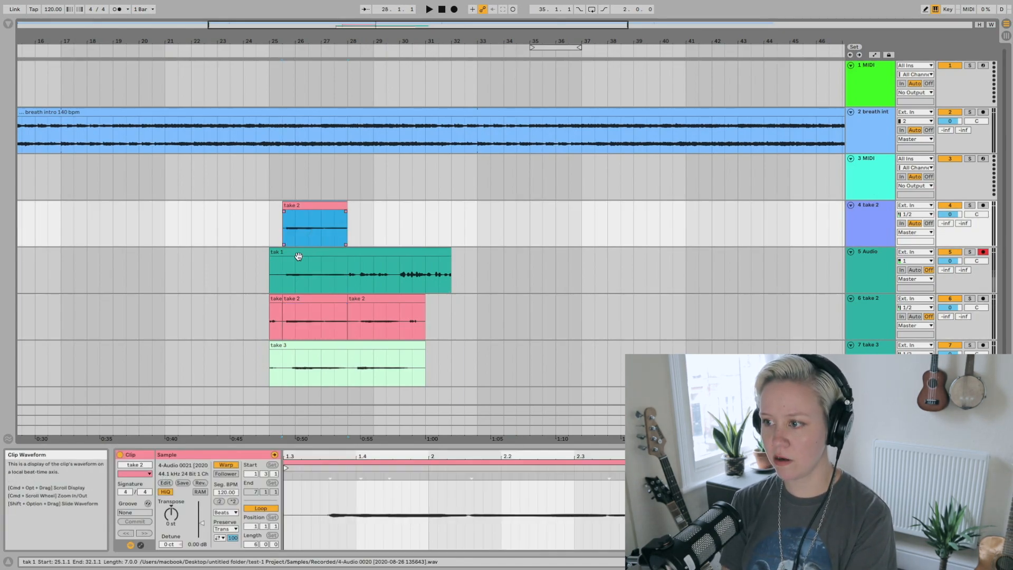
Step: Complete the comp with copies of take 3 (25.1.1–25.3.1), tak 1 (bars 28–30), take 2 (bars 30–31) and take 3 (29.1.1–29.3.1), keeping their timing
{"action": "left_click_drag", "start_coordinate": [284, 363], "coordinate": [280, 231]}
{"action": "left_click_drag", "start_coordinate": [348, 271], "coordinate": [397, 222]}
{"action": "left_click_drag", "start_coordinate": [402, 326], "coordinate": [417, 224]}
{"action": "left_click", "coordinate": [490, 374]}
{"action": "left_click", "coordinate": [380, 373]}
{"action": "left_click_drag", "start_coordinate": [374, 372], "coordinate": [380, 222]}
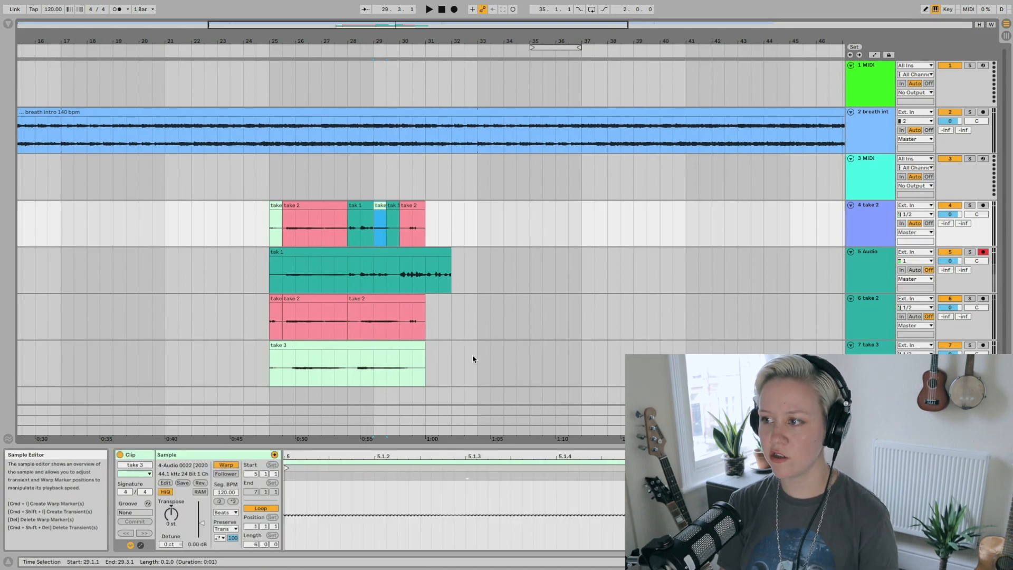
{"action": "left_click", "coordinate": [478, 358]}
{"action": "mouse_move", "coordinate": [270, 236]}
{"action": "left_mouse_down"}
{"action": "mouse_move", "coordinate": [475, 232]}
{"action": "mouse_move", "coordinate": [262, 239]}
{"action": "left_mouse_up"}
{"action": "left_click", "coordinate": [432, 240]}
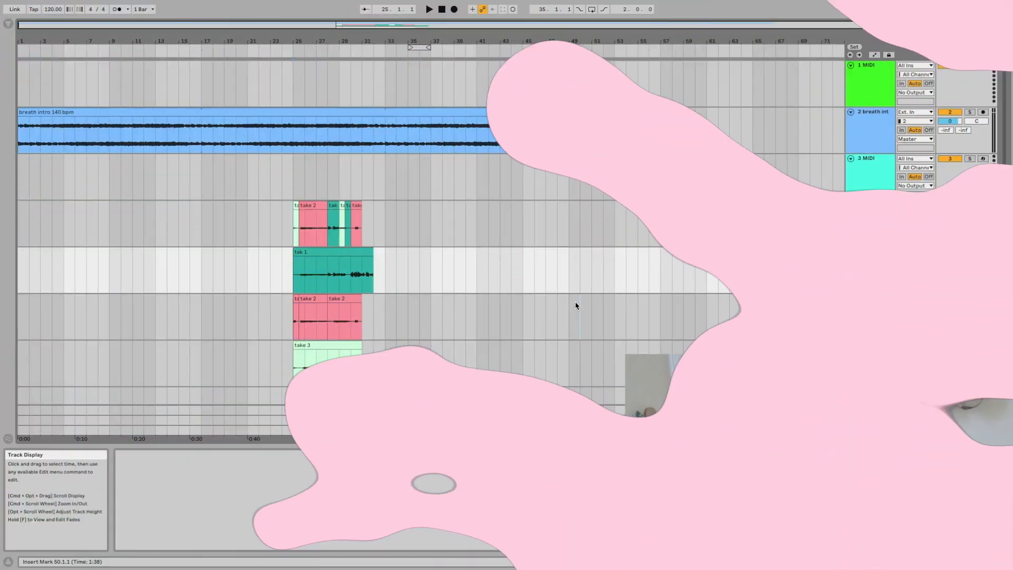
{"action": "left_click", "coordinate": [575, 306]}
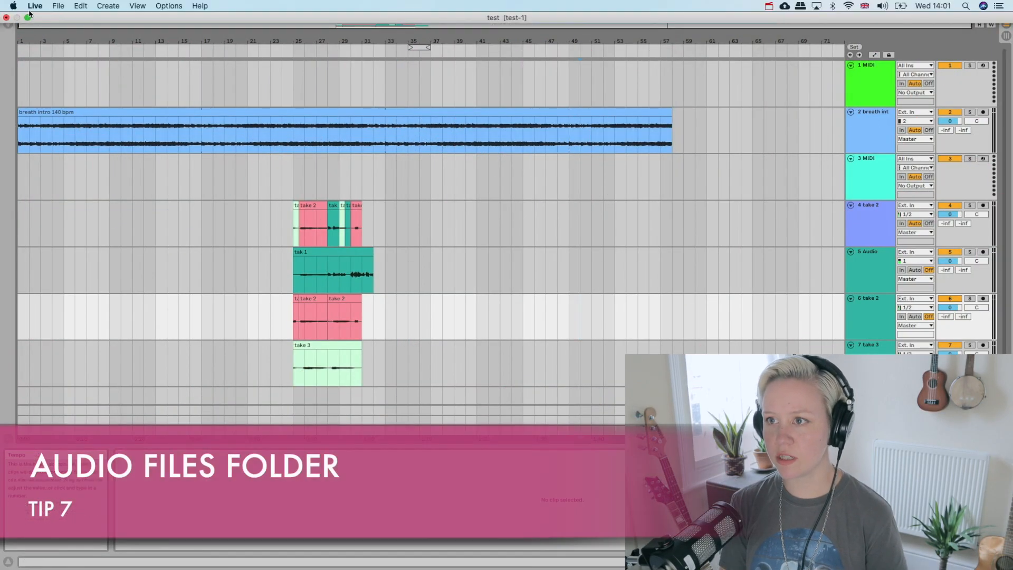
Step: Leave full screen, switch to Finder and open the Recorded folder within Samples in test-1 Project
{"action": "left_click", "coordinate": [28, 18]}
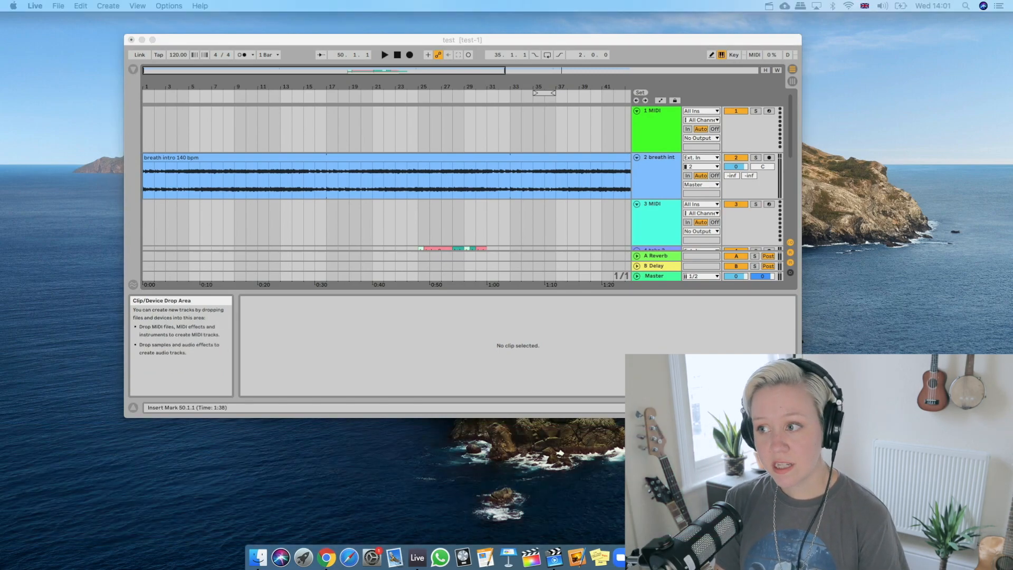
{"action": "left_click_drag", "start_coordinate": [707, 375], "coordinate": [304, 95]}
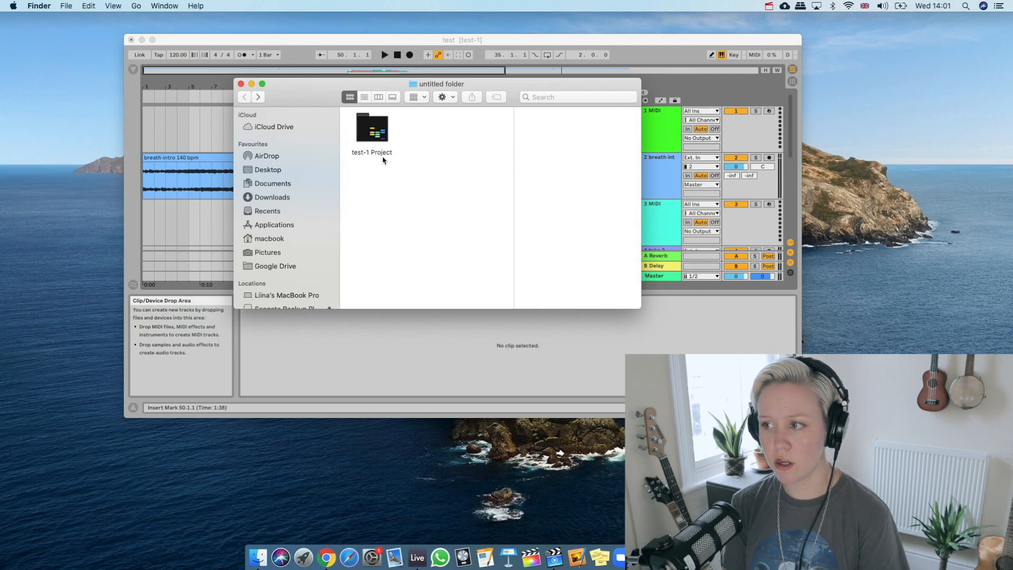
{"action": "double_click", "coordinate": [376, 133]}
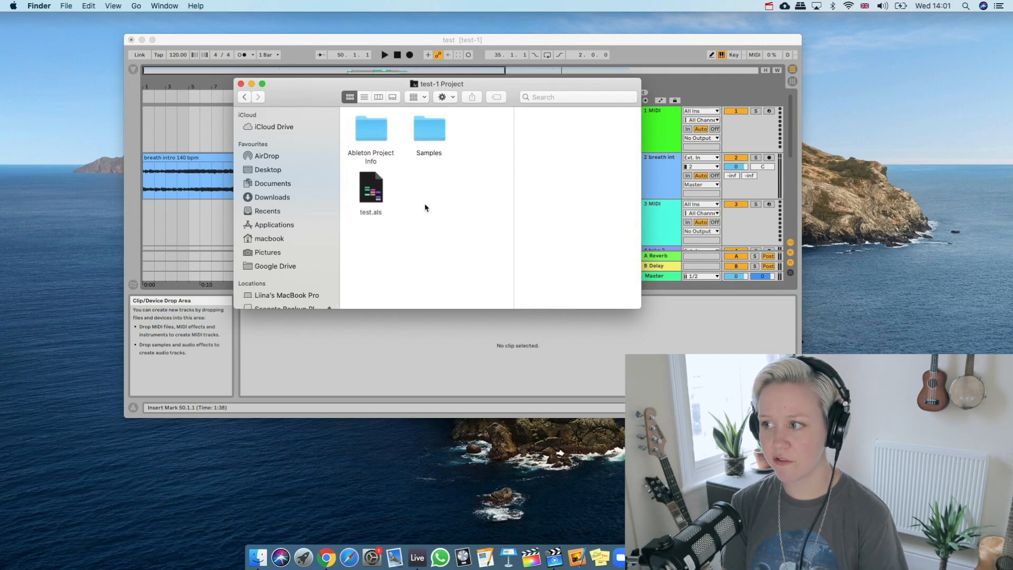
{"action": "double_click", "coordinate": [432, 130]}
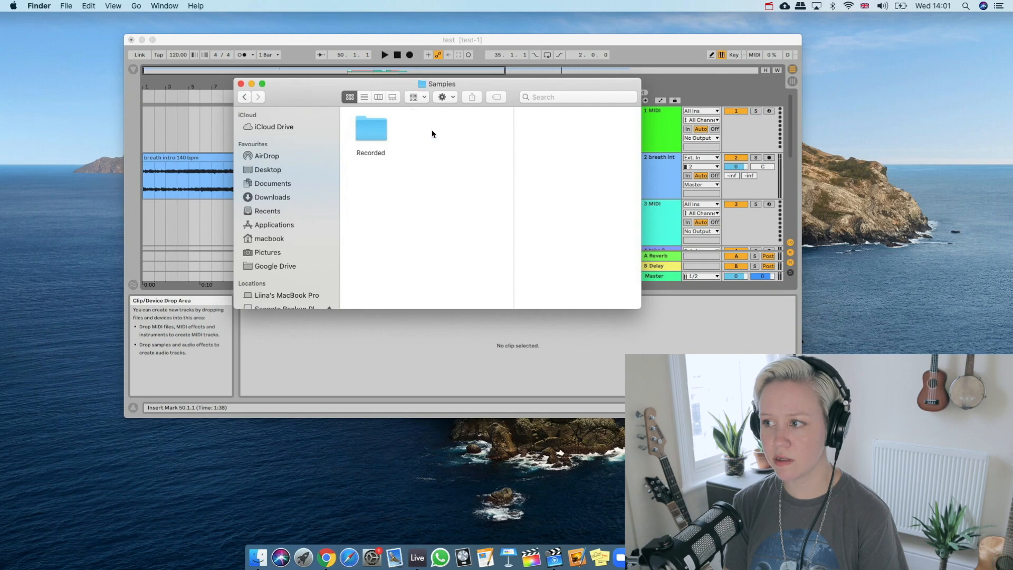
{"action": "double_click", "coordinate": [376, 141]}
Step: Look through the recorded WAV files in the project's Recorded folder
{"action": "scroll", "coordinate": [498, 267], "scroll_direction": "down", "scroll_amount": 5}
{"action": "scroll", "coordinate": [497, 267], "scroll_direction": "up", "scroll_amount": 6}
{"action": "scroll", "coordinate": [498, 267], "scroll_direction": "down", "scroll_amount": 10}
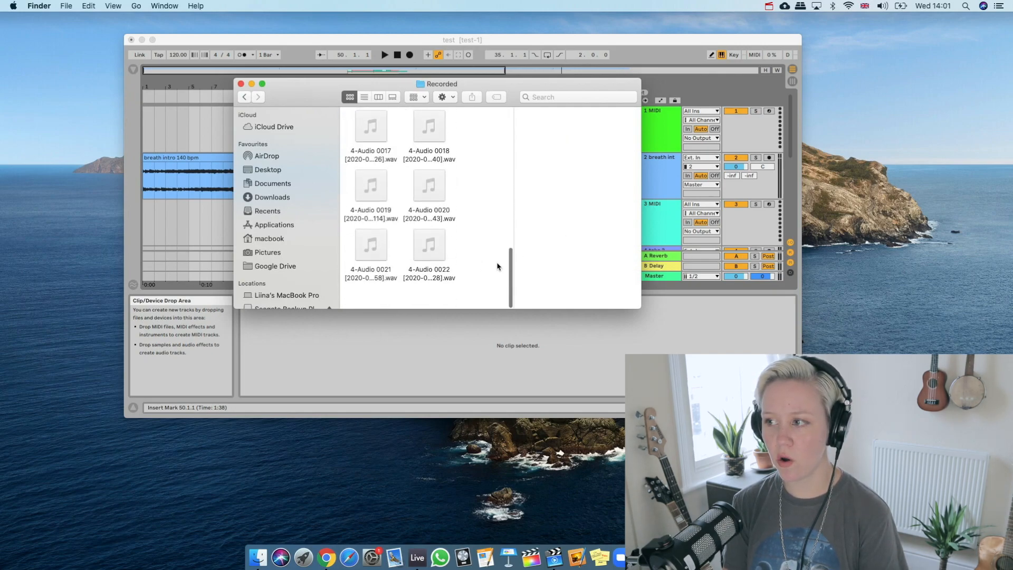
{"action": "scroll", "coordinate": [497, 267], "scroll_direction": "up", "scroll_amount": 10}
{"action": "scroll", "coordinate": [498, 267], "scroll_direction": "down", "scroll_amount": 6}
{"action": "scroll", "coordinate": [498, 267], "scroll_direction": "up", "scroll_amount": 5}
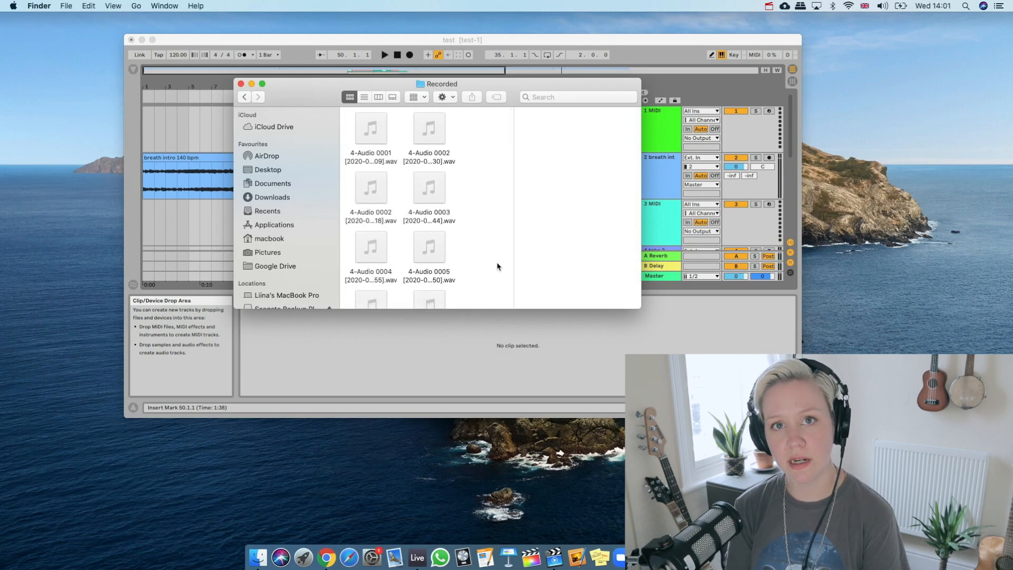
{"action": "scroll", "coordinate": [498, 267], "scroll_direction": "down", "scroll_amount": 10}
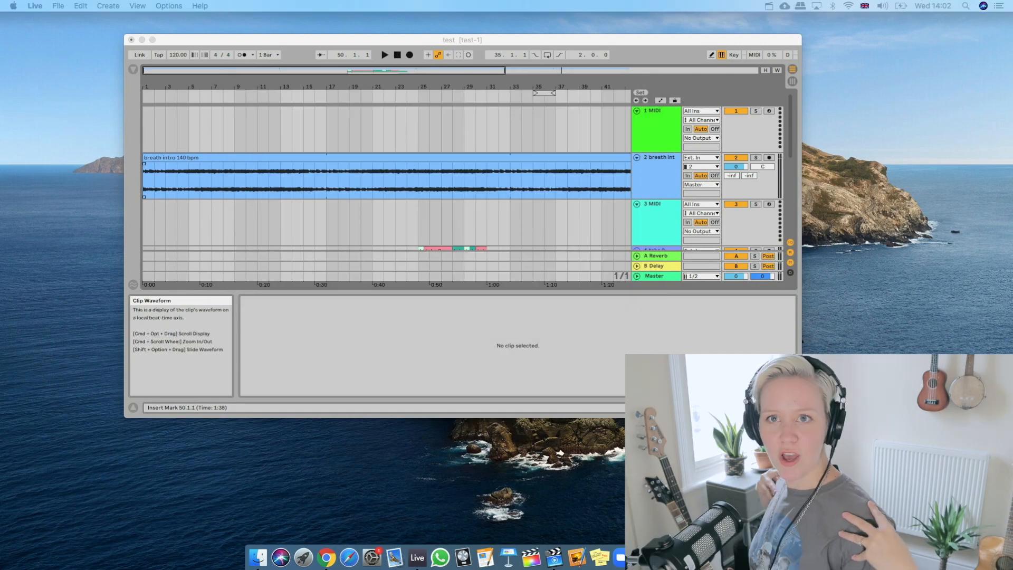